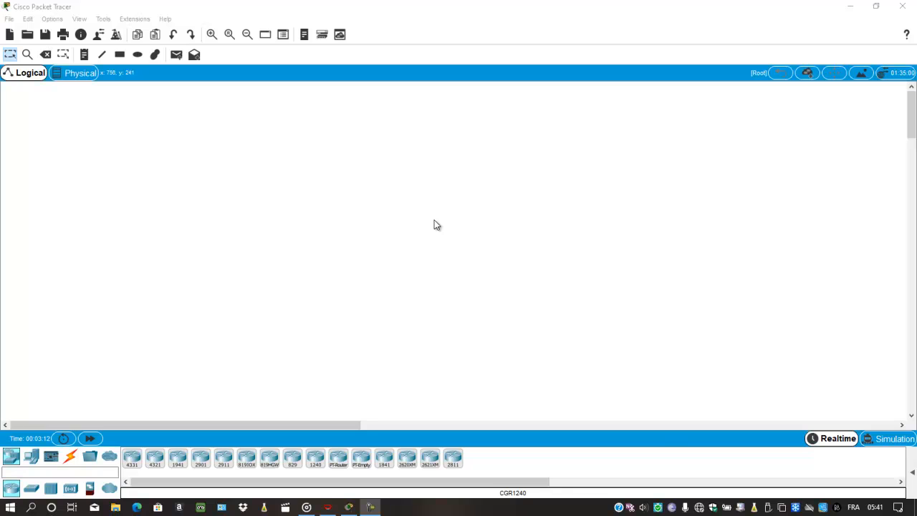
- Place a 2960 switch in the empty logical workspace, and view its physical device window briefly before closing it
left_click(30, 488)
left_click(132, 458)
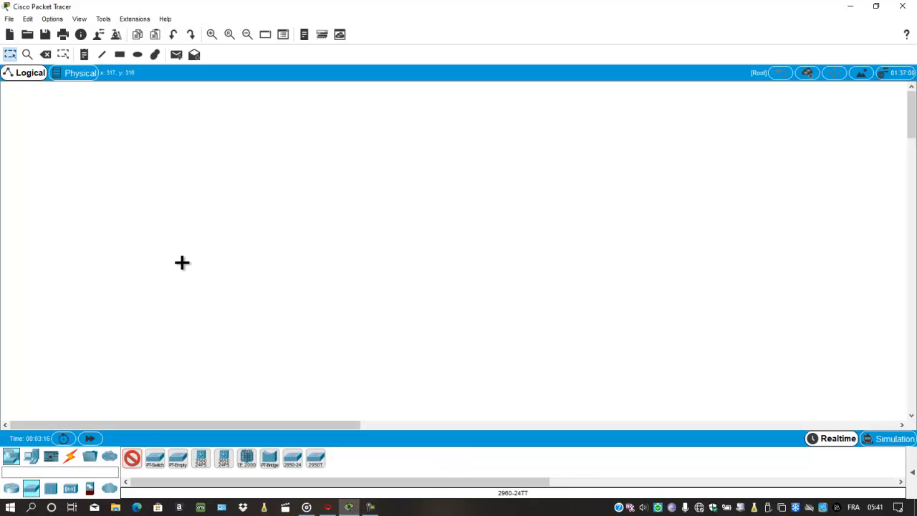
left_click(200, 223)
left_click(200, 224)
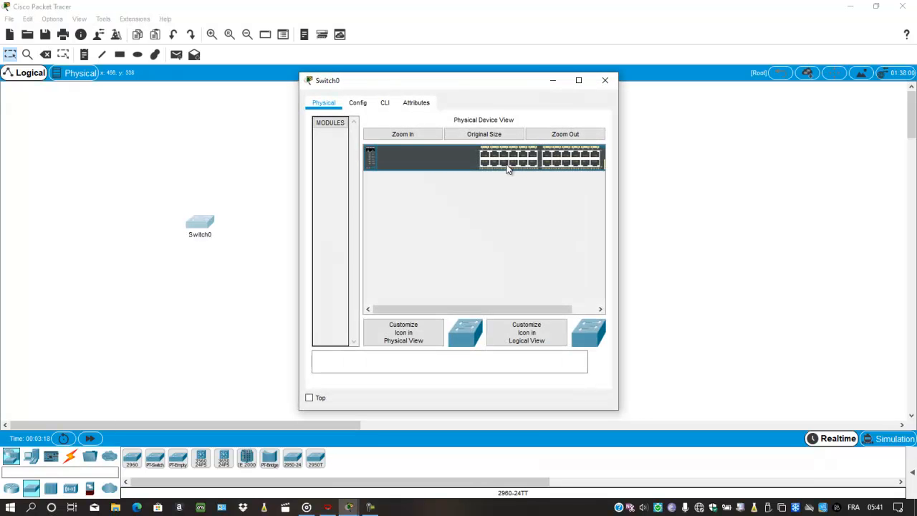
left_click(606, 81)
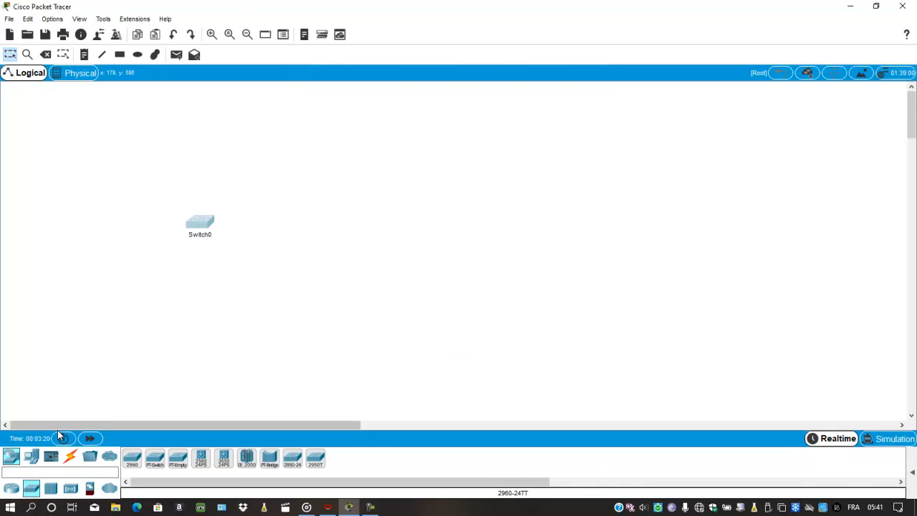
- Place a 4331 router and a 4321 router in the workspace below the switch
left_click(32, 463)
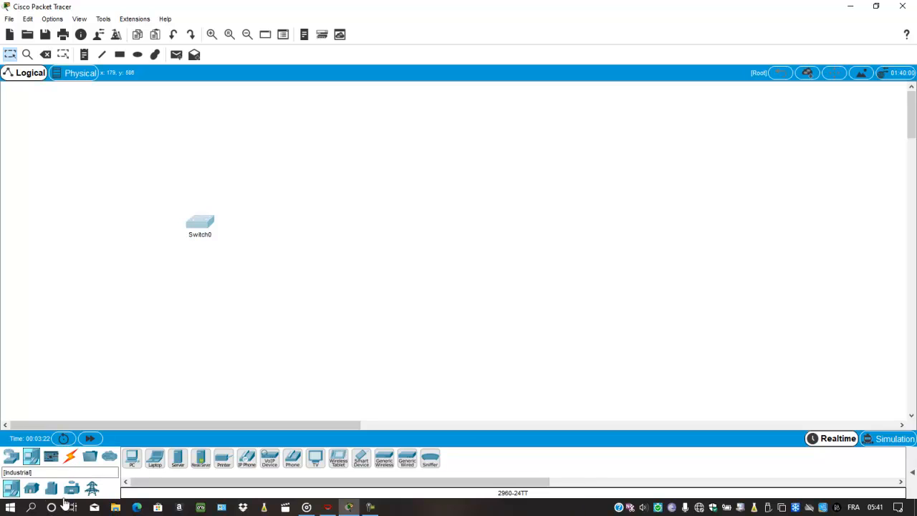
left_click(11, 457)
left_click(132, 459)
left_click(219, 281)
left_click(155, 459)
left_click(312, 319)
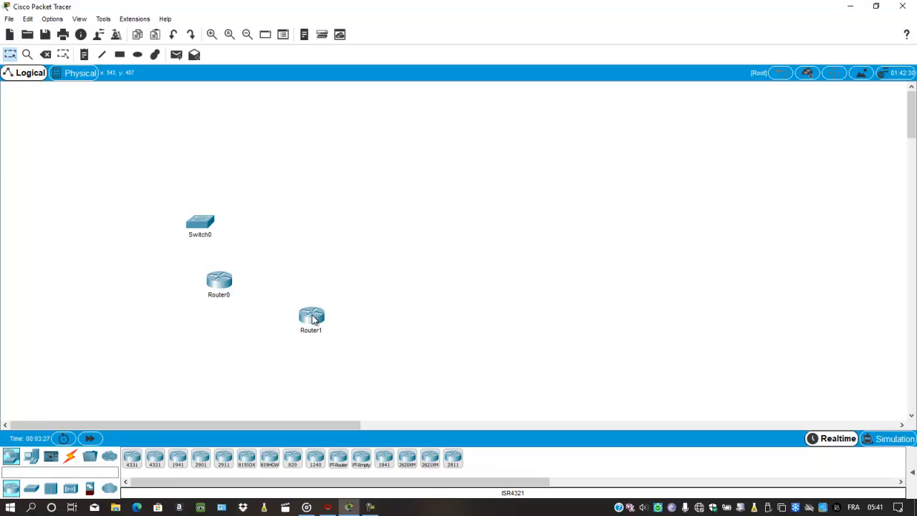
- Add a WRT300N wireless router, an AP-PT-A access point near the switch and an AP-PT access point beyond the wireless router
left_click(70, 489)
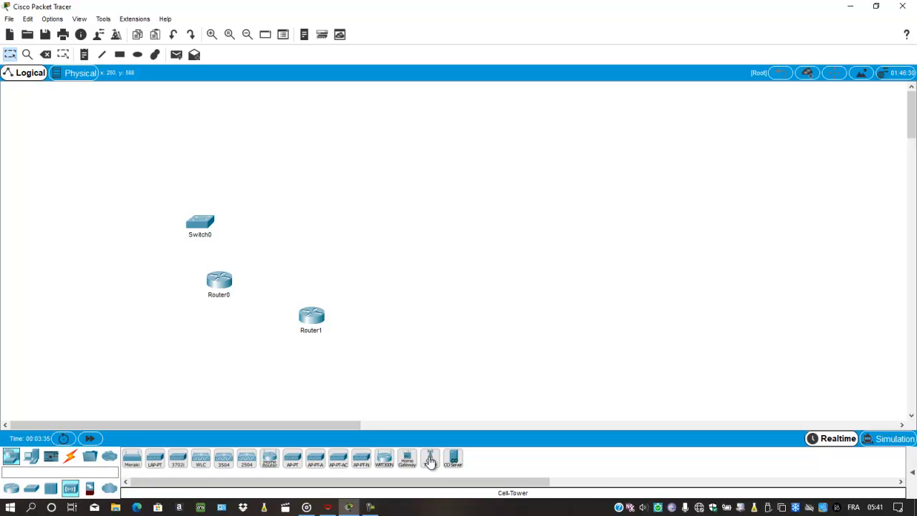
left_click(384, 459)
left_click(456, 272)
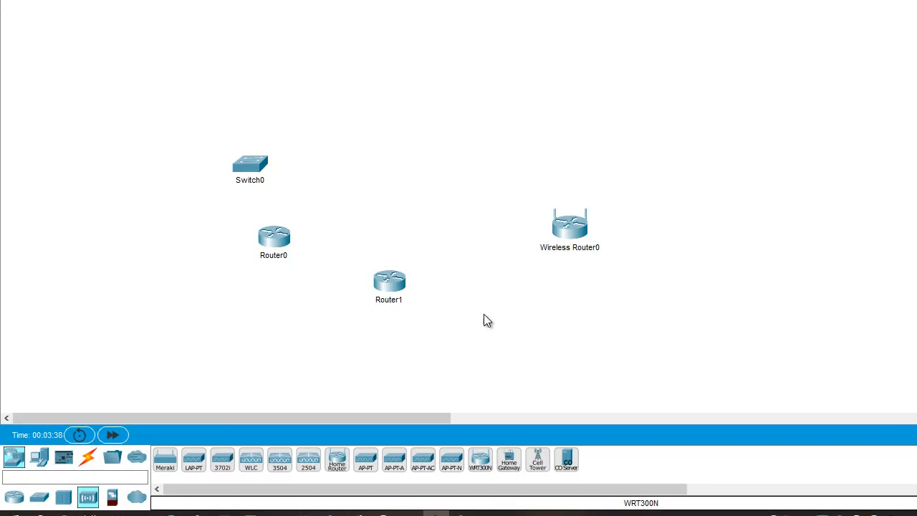
left_click(394, 460)
left_click(422, 164)
left_click(367, 462)
left_click(750, 225)
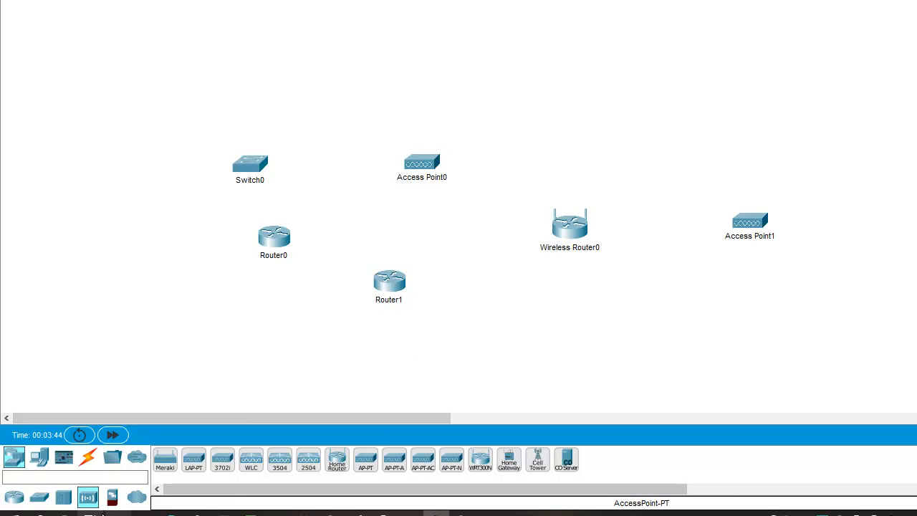
- Add a 5506 security appliance to the workspace below and to the left of the routers
left_click(112, 497)
left_click(164, 460)
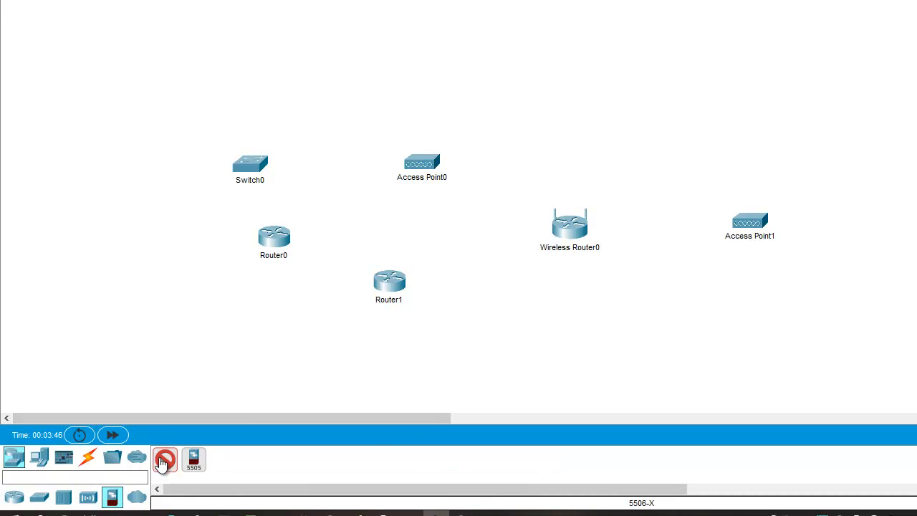
left_click(134, 339)
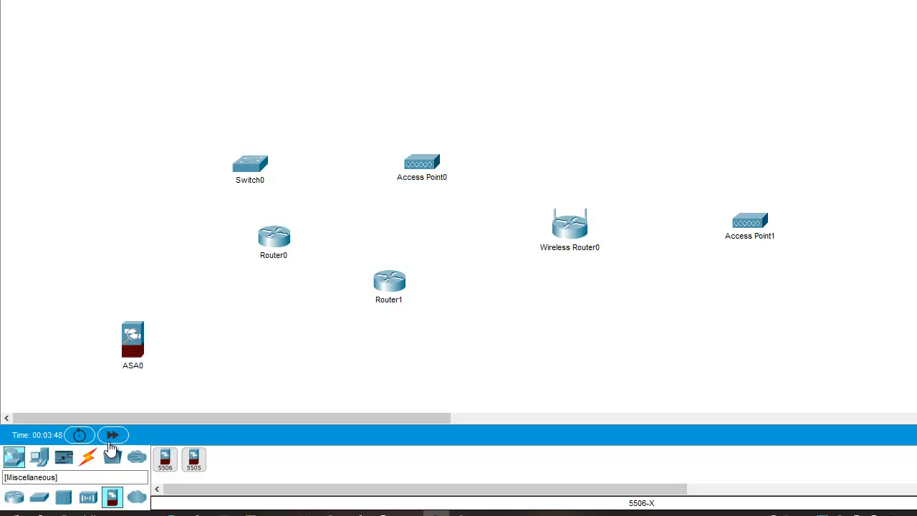
left_click(136, 496)
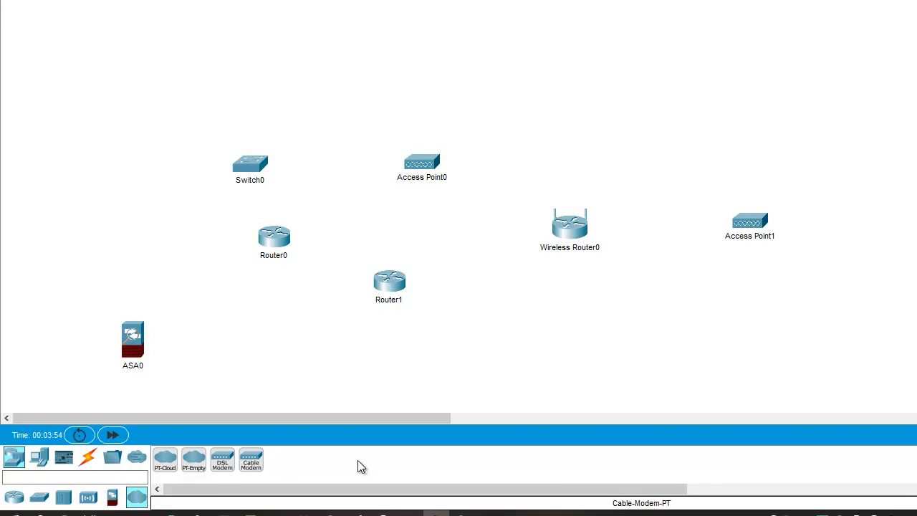
left_click(63, 496)
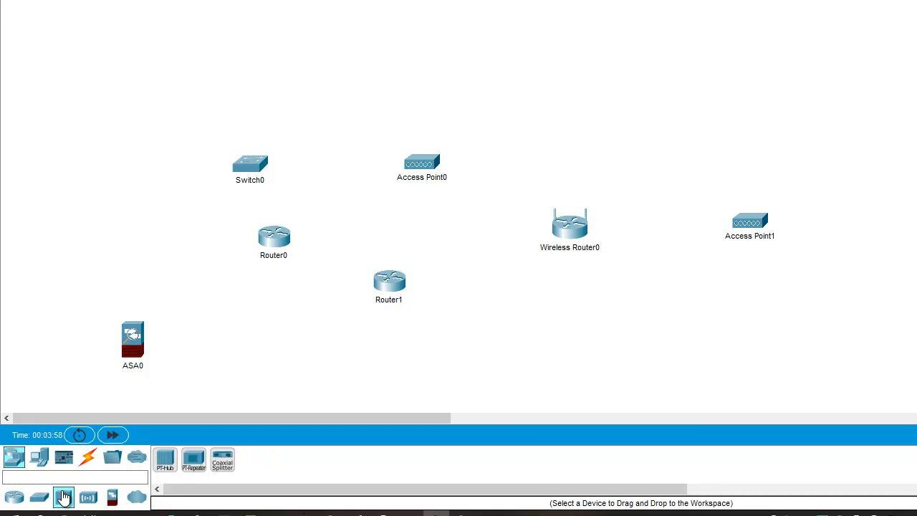
left_click(39, 497)
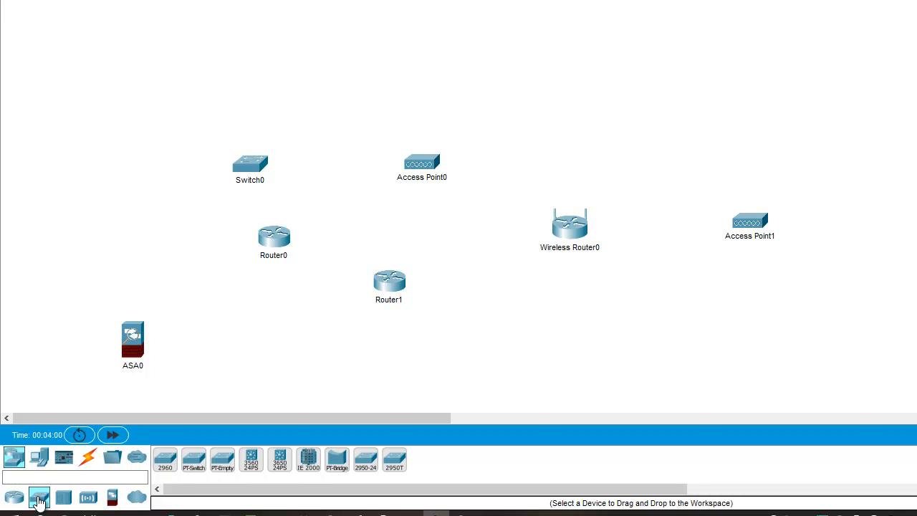
left_click(15, 497)
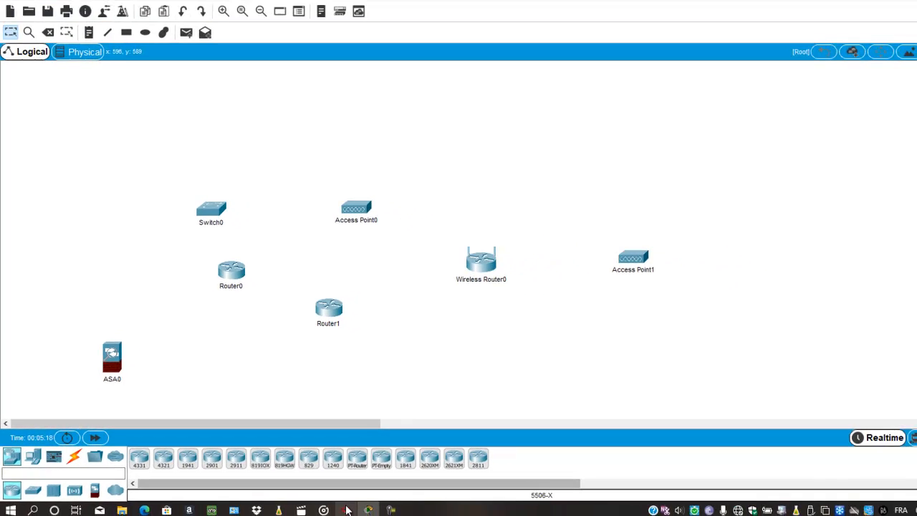
- Switch to FILIUS and place a switch in the empty network with two laptops (Portable) above it, one on each side
left_click(346, 509)
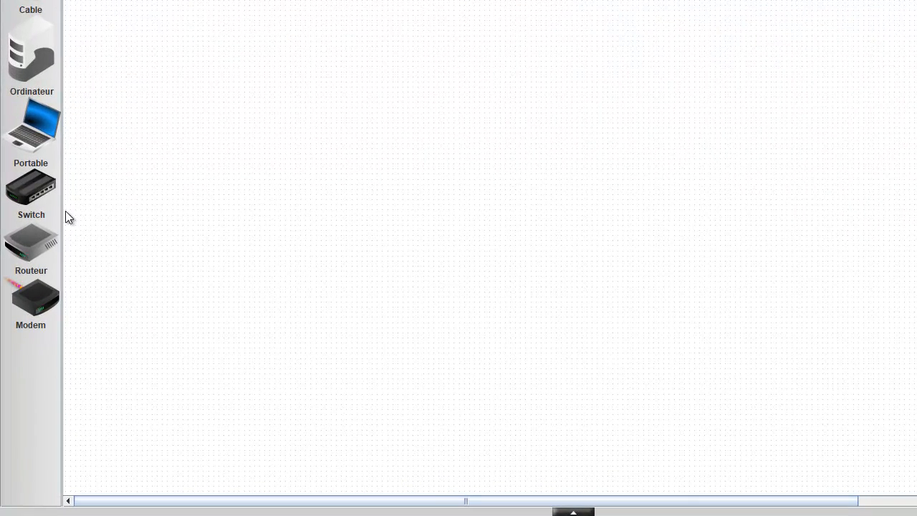
left_click_drag(35, 198, 479, 170)
left_click(581, 124)
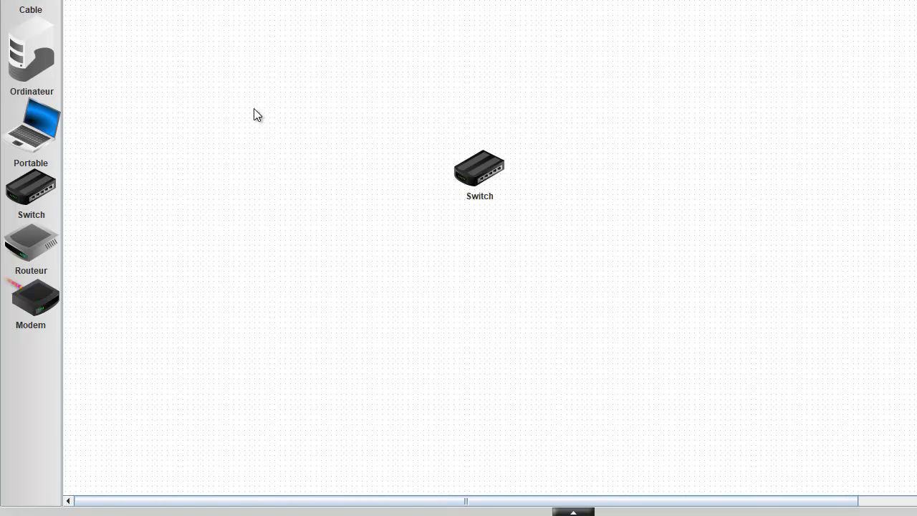
left_click_drag(57, 120, 395, 82)
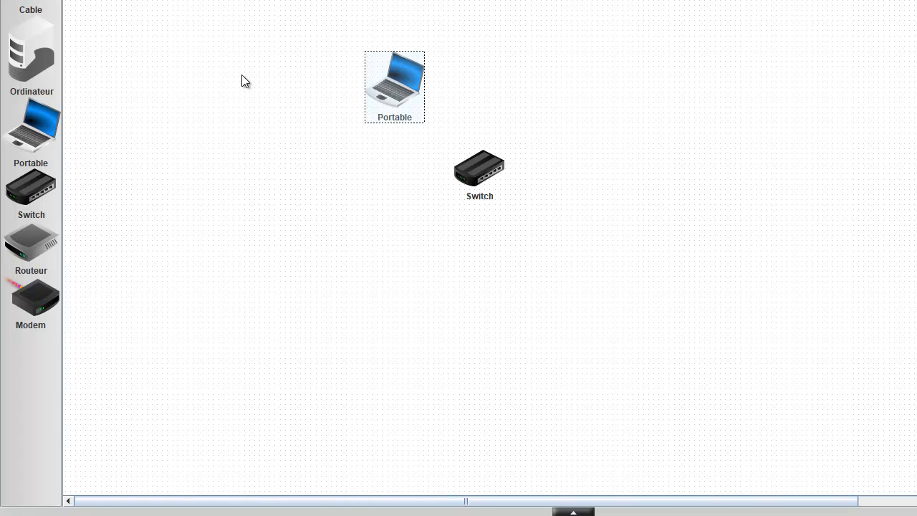
left_click_drag(47, 126, 686, 79)
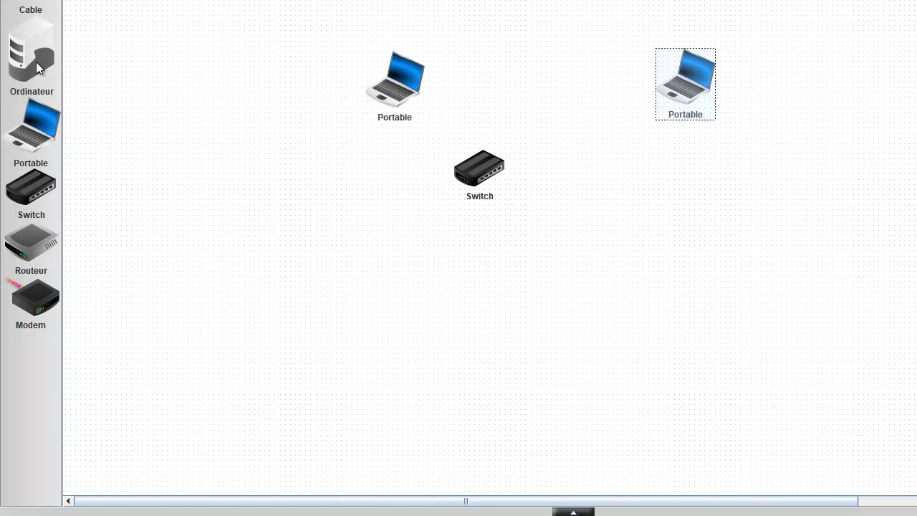
- Place a desktop computer (Ordinateur) below the switch
left_click_drag(28, 53, 526, 260)
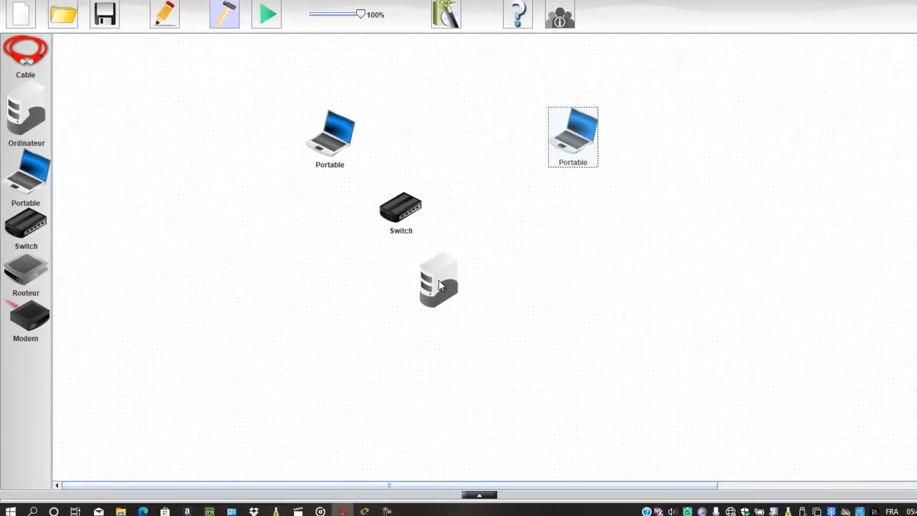
left_click_drag(440, 286, 458, 319)
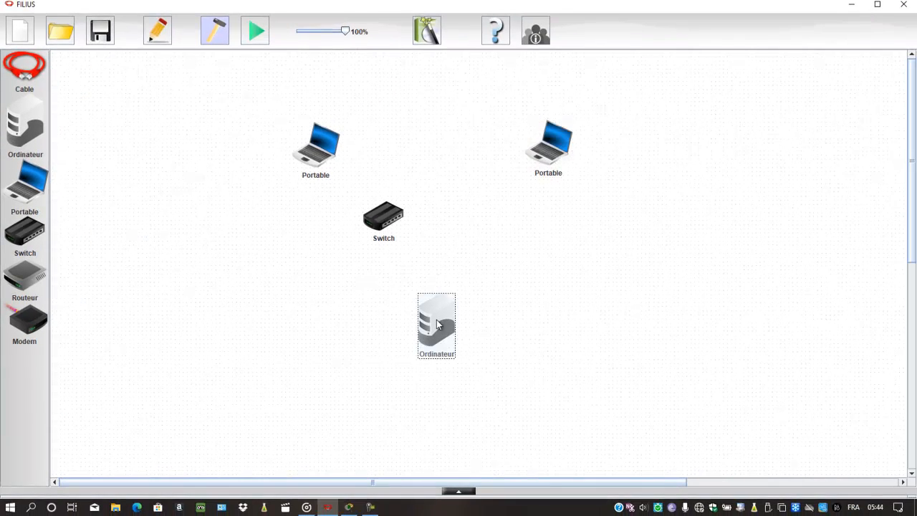
left_click(459, 281)
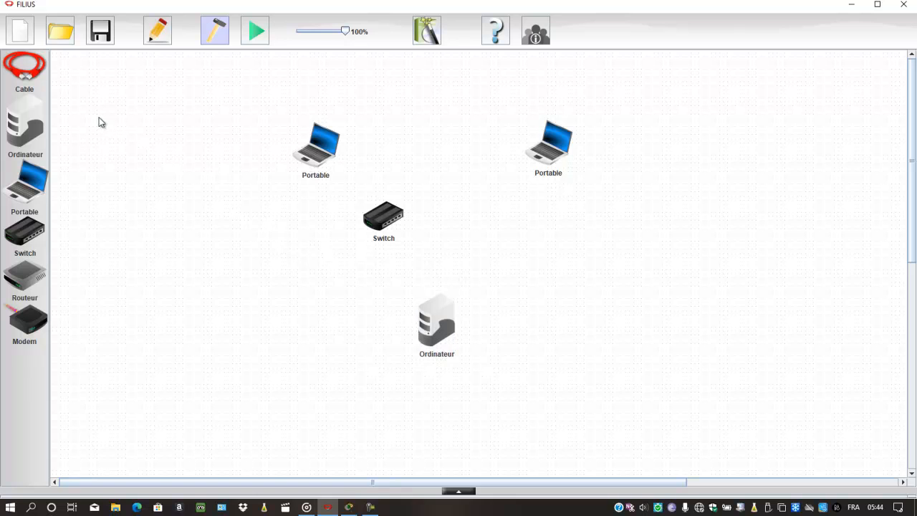
- Connect both laptops and the desktop computer to the switch with cables
left_click(36, 79)
left_click(331, 152)
left_click(400, 213)
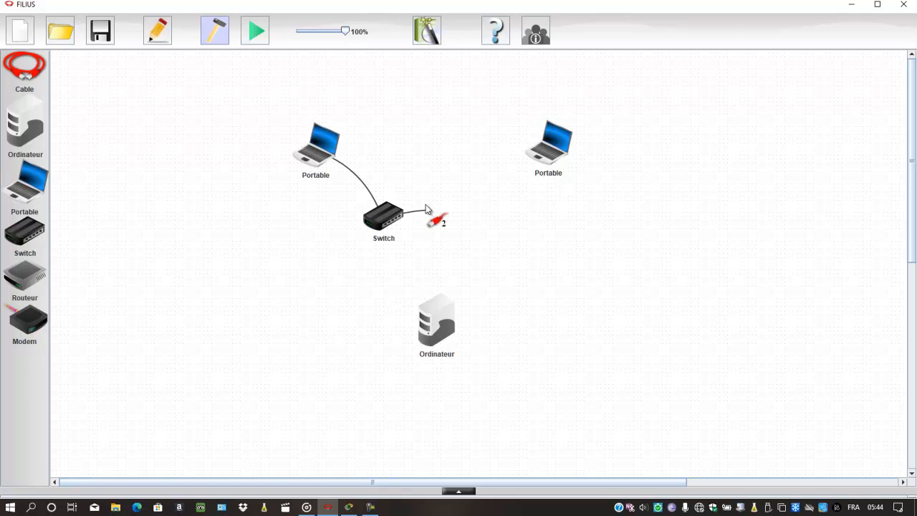
left_click(383, 221)
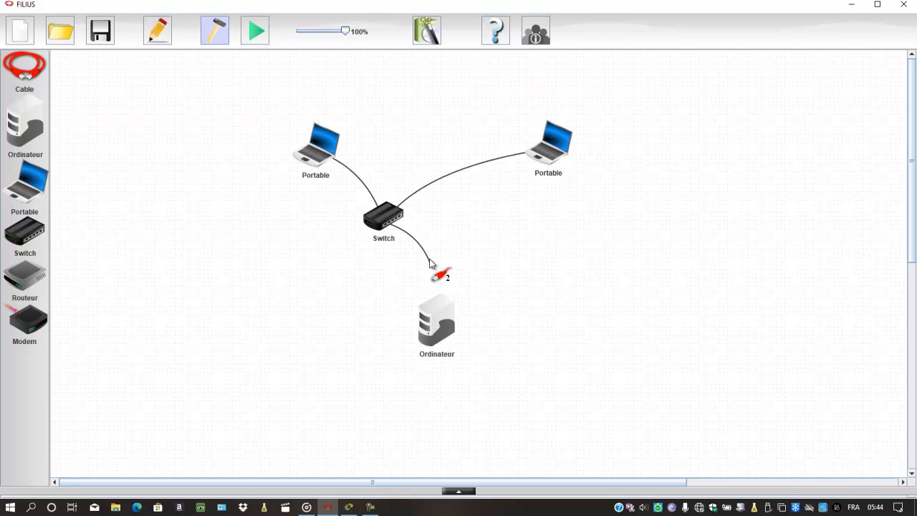
left_click(436, 316)
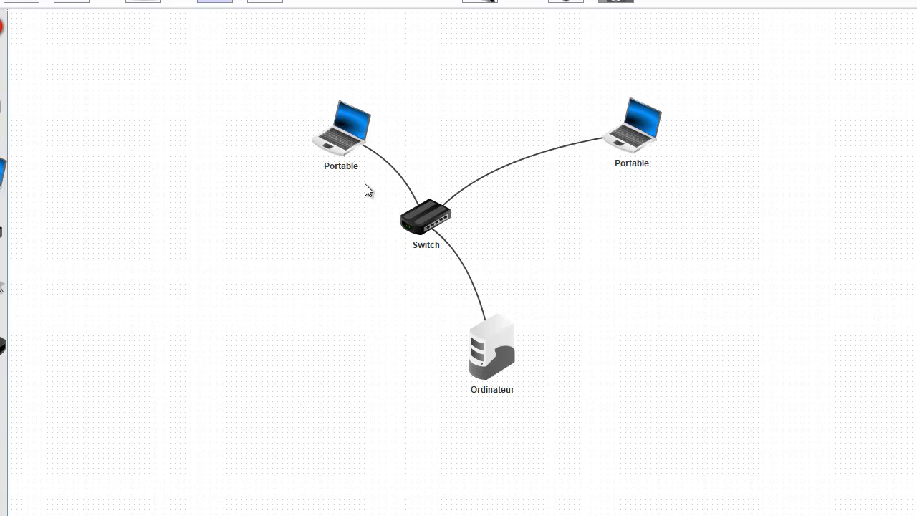
- Rename the laptop nearest the switch as Client1
right_click(345, 152)
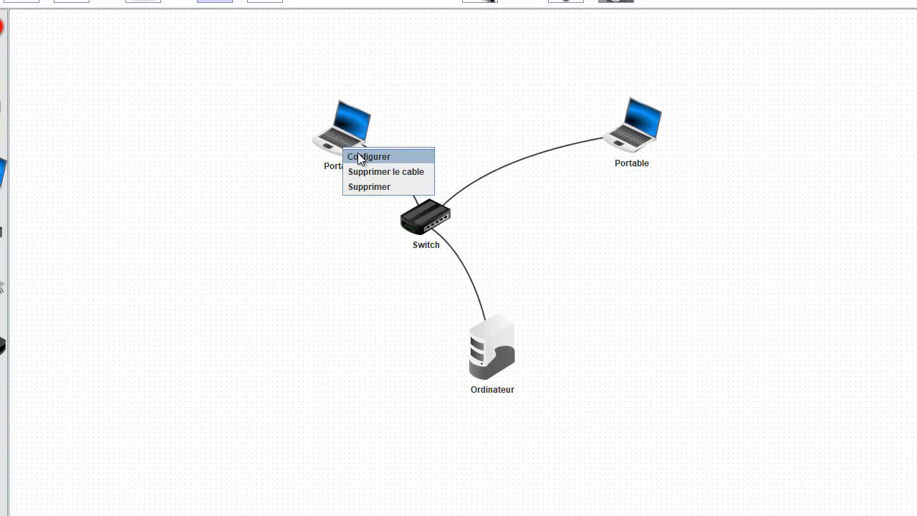
left_click(363, 157)
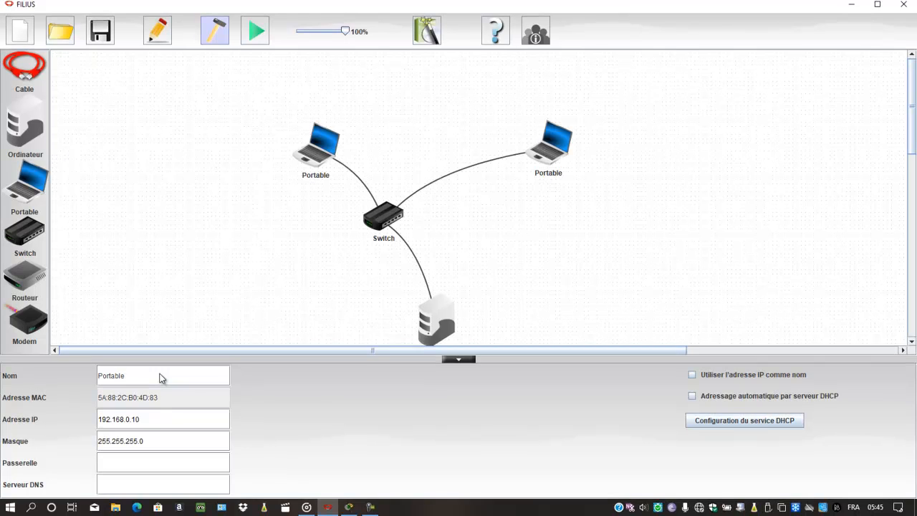
key("BackSpace")
key("BackSpace")
key("BackSpace")
key("BackSpace")
key("BackSpace")
key("BackSpace")
key("BackSpace")
key("BackSpace")
type("Client1")
- Change Client1's IP address so that it ends in 8, and close its configuration
left_click(162, 423)
key("BackSpace")
type("8")
left_click(462, 359)
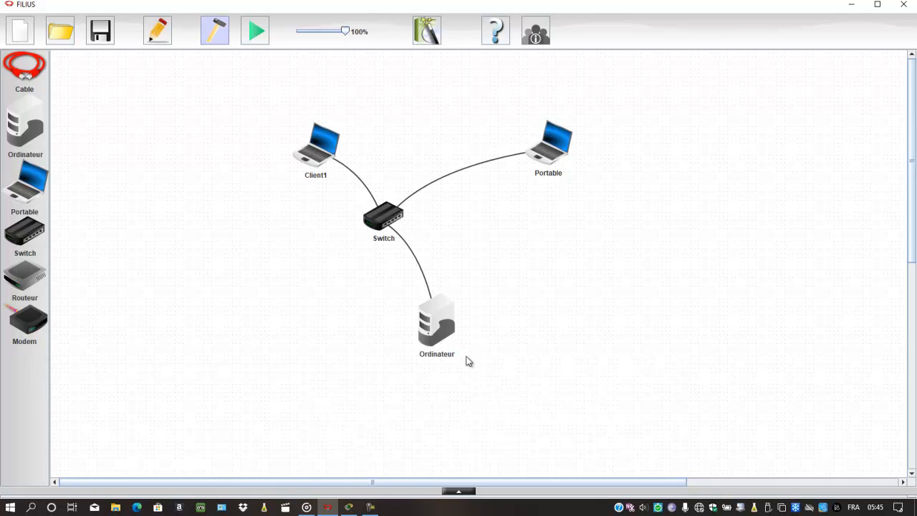
- Rename the other laptop as Client2
right_click(549, 151)
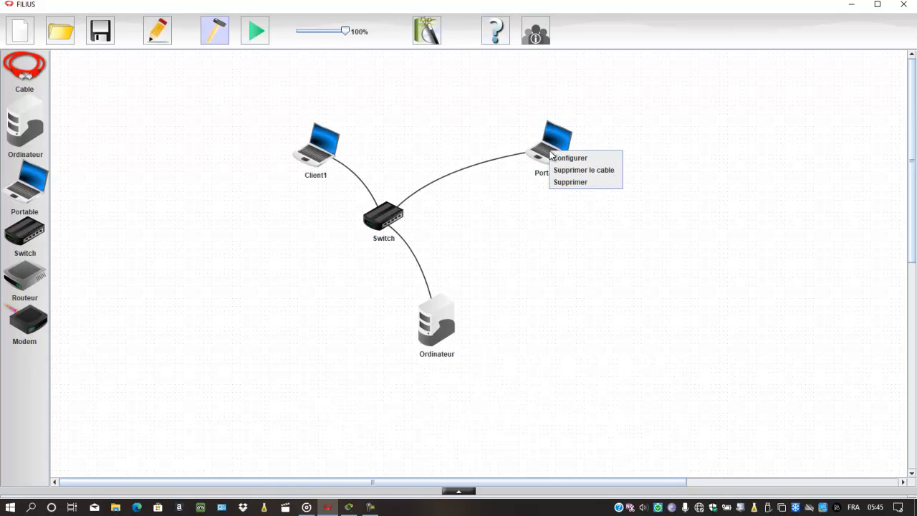
left_click(572, 156)
left_click(168, 376)
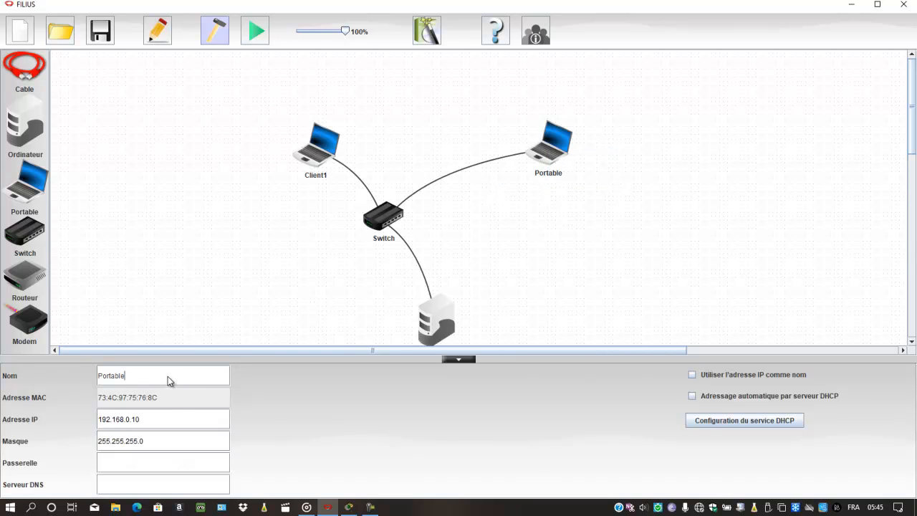
key("BackSpace")
key("BackSpace")
key("BackSpace")
key("BackSpace")
key("BackSpace")
key("BackSpace")
key("BackSpace")
key("BackSpace")
type("Client2")
- Change Client2's IP address so that it ends in 6, and close its configuration
left_click(141, 421)
key("BackSpace")
type("6")
left_click(461, 359)
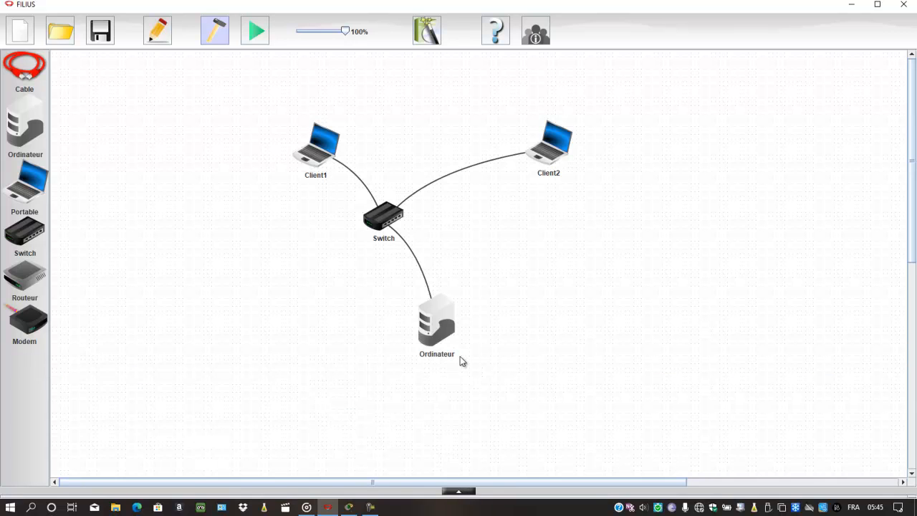
- Rename the desktop computer below the switch as Server and close its configuration
right_click(438, 336)
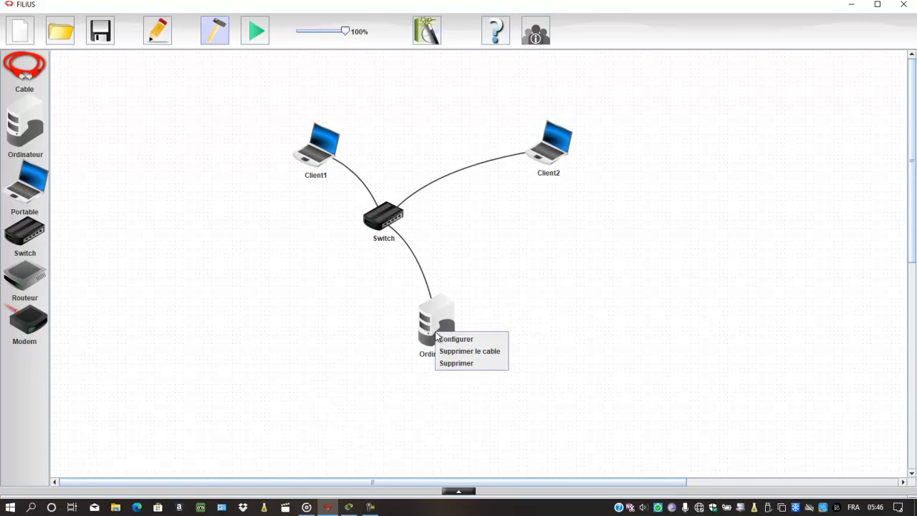
left_click(459, 338)
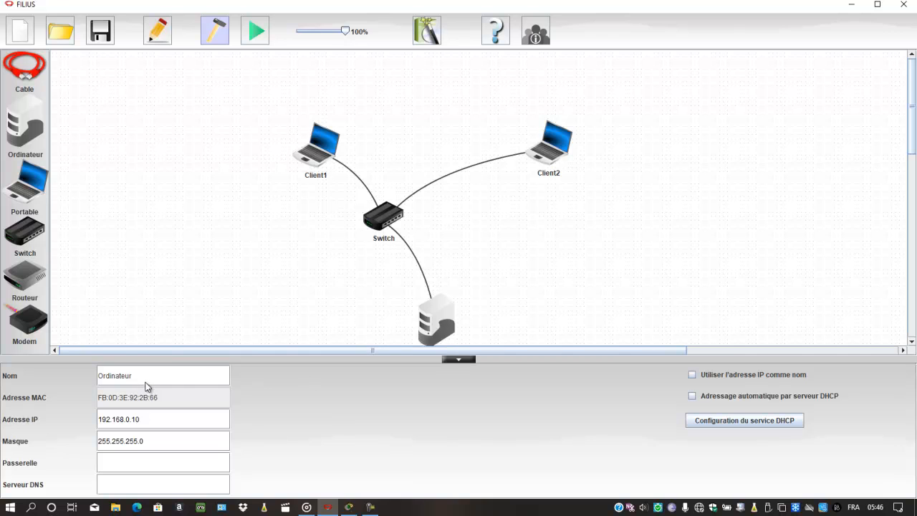
key("BackSpace")
key("BackSpace")
key("BackSpace")
key("BackSpace")
key("BackSpace")
key("BackSpace")
key("BackSpace")
key("BackSpace")
key("BackSpace")
key("BackSpace")
type("Server")
left_click(460, 360)
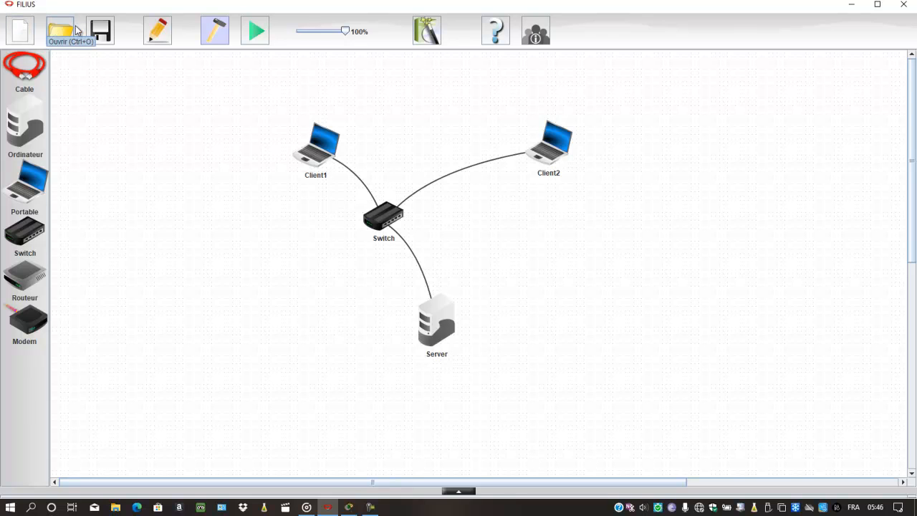
- Examine the tools available in documentation mode and return to design mode
left_click(152, 34)
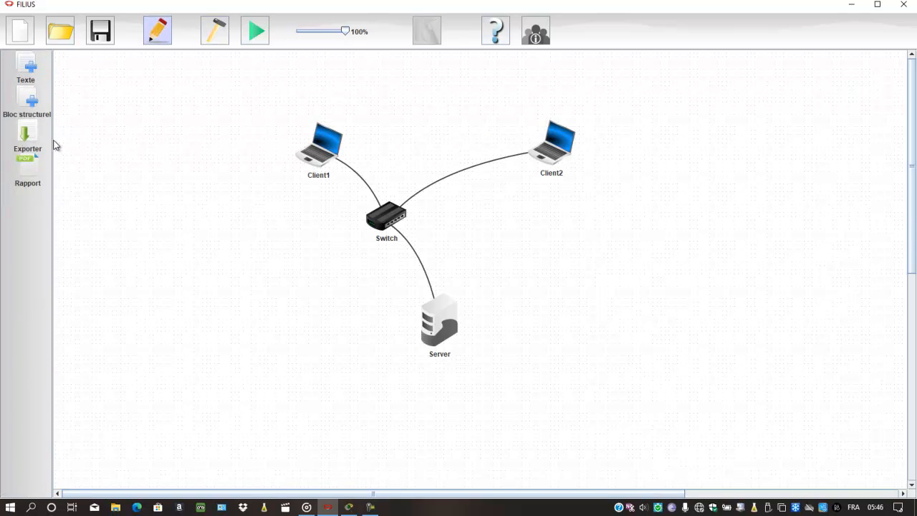
left_click(212, 33)
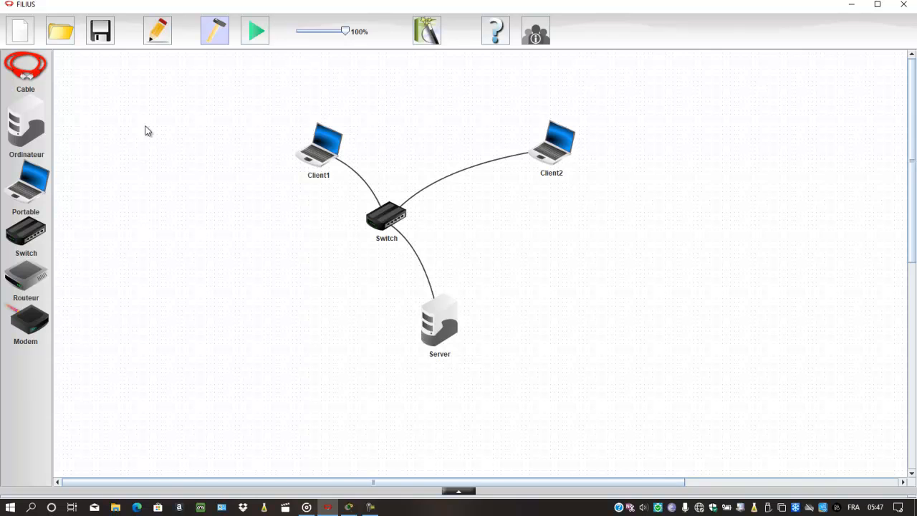
- Switch the network to simulation mode, open Client2's desktop and move its window away from the network diagram
left_click(253, 41)
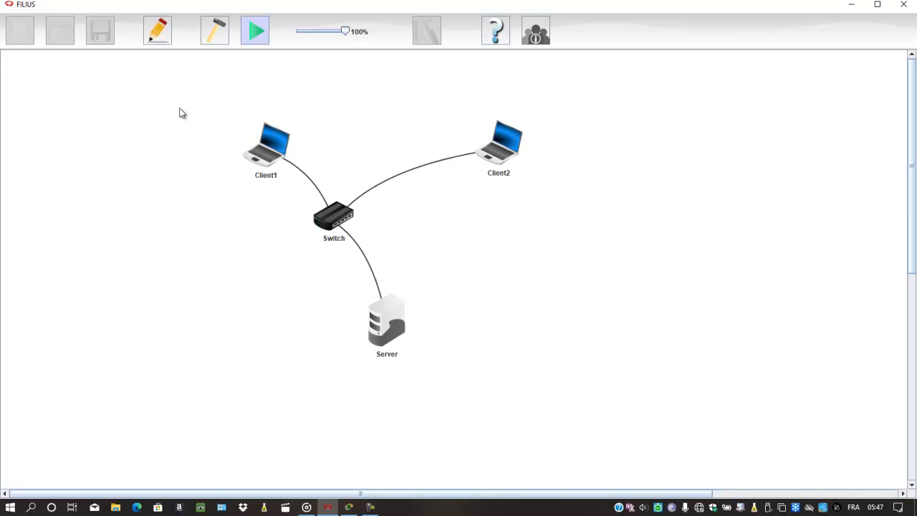
right_click(509, 148)
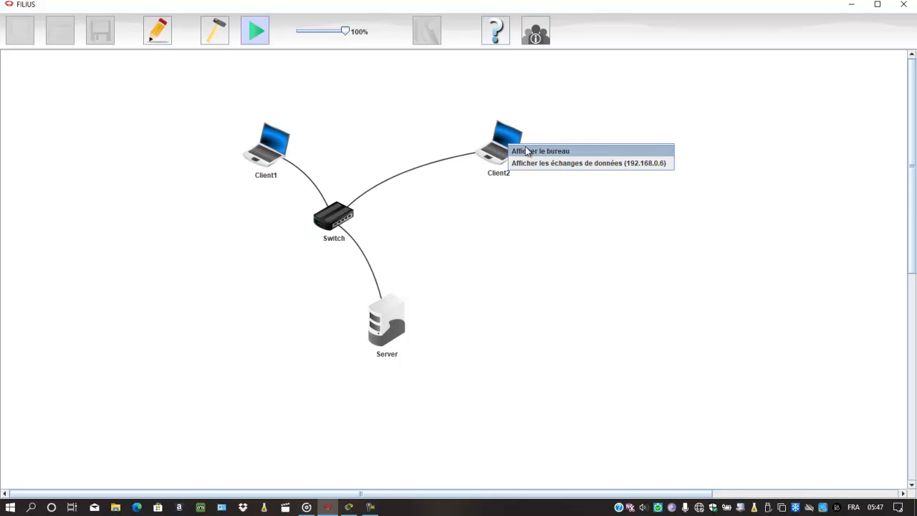
left_click(572, 152)
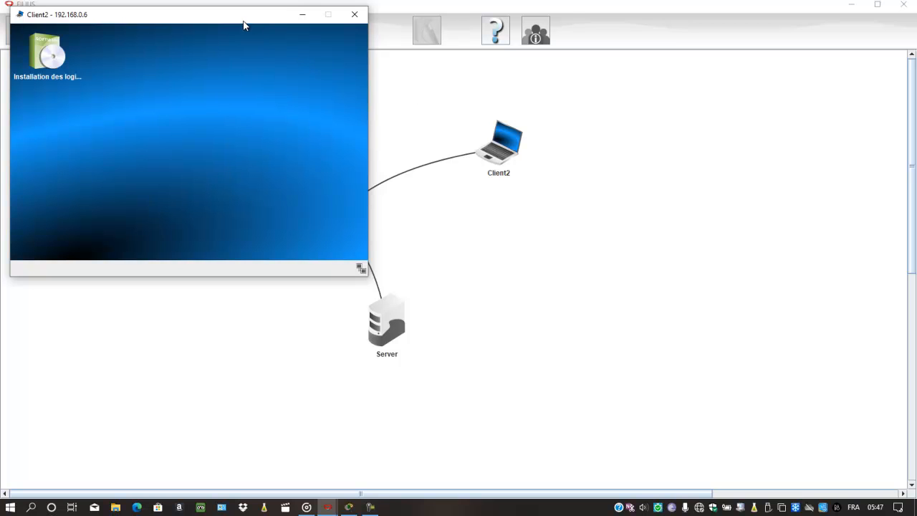
left_click_drag(242, 19, 752, 94)
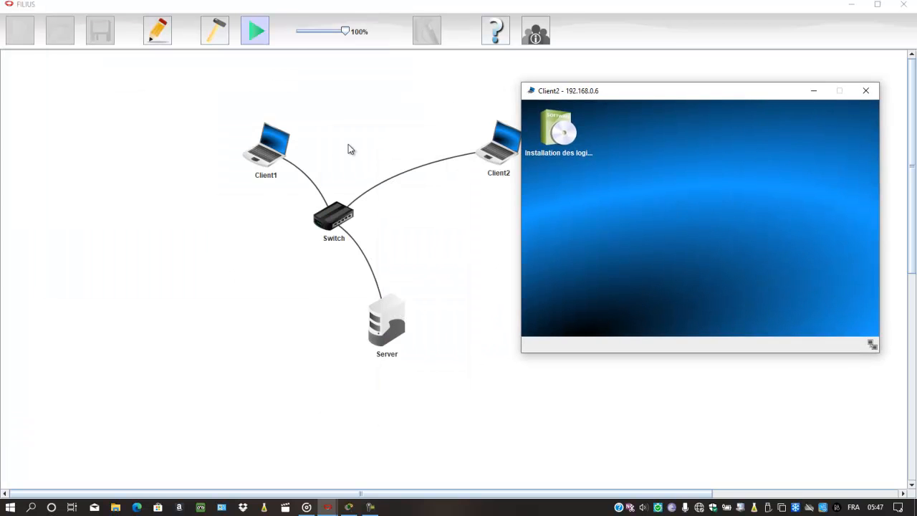
- Open Client1's desktop and place its window on the opposite side of the workspace from Client2's
right_click(273, 147)
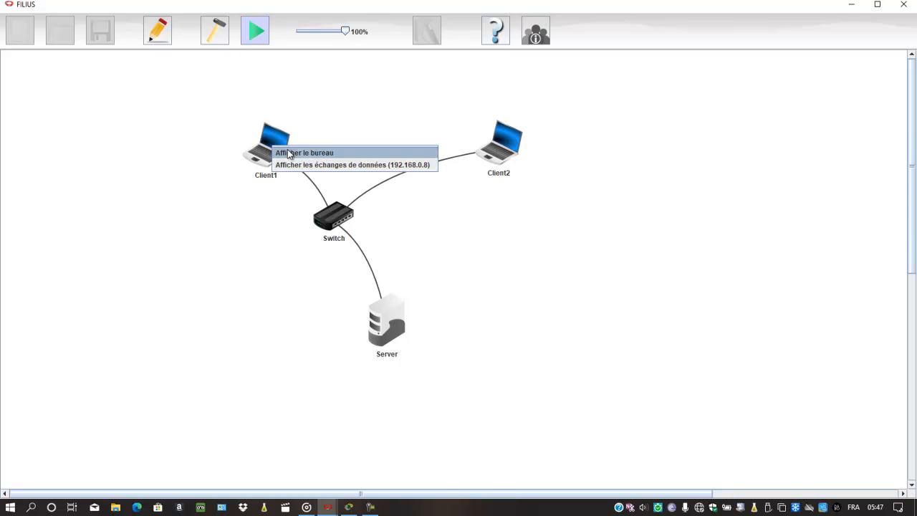
left_click(289, 153)
left_click_drag(491, 17, 151, 131)
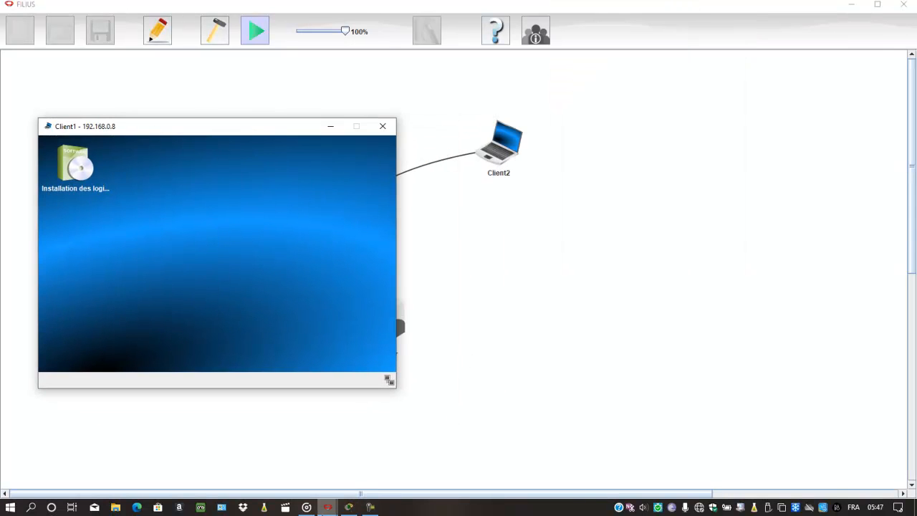
- Bring Client2's desktop back to the front and open its software installation window
mouse_move(328, 508)
mouse_move(478, 446)
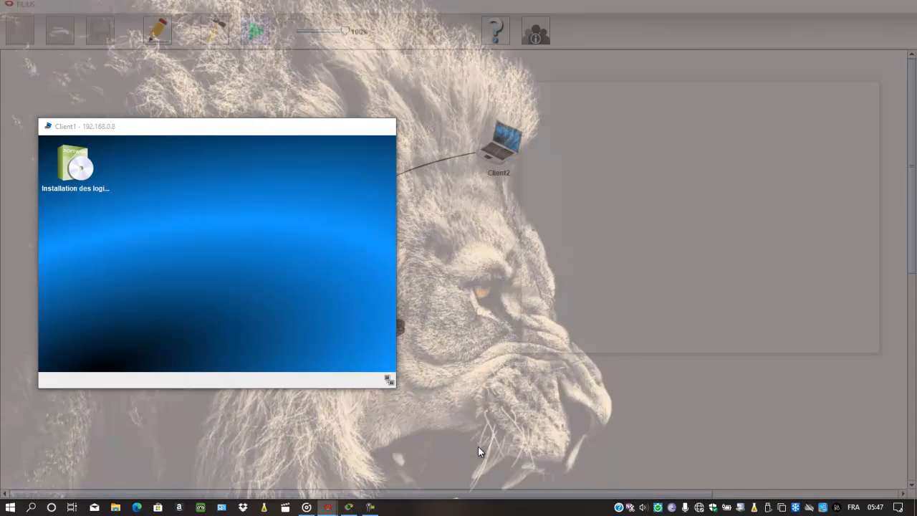
left_click(307, 507)
mouse_move(328, 511)
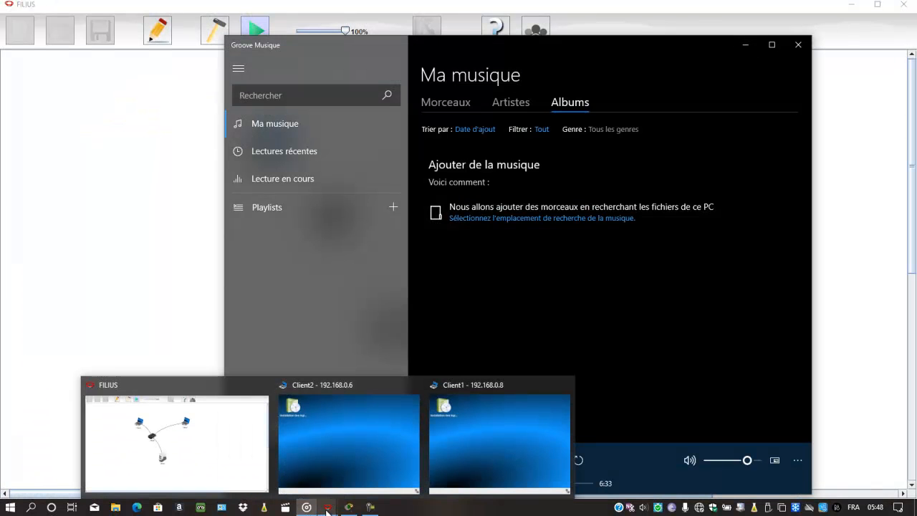
left_click(746, 44)
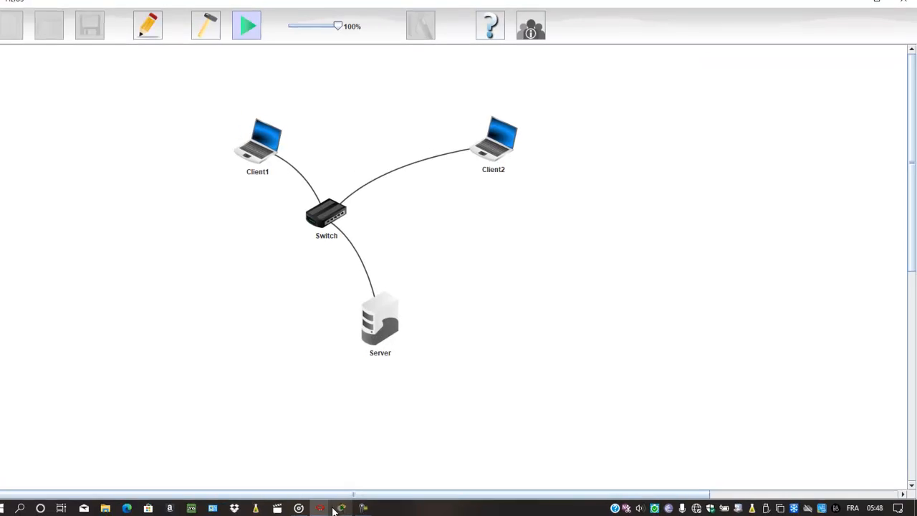
left_click(322, 467)
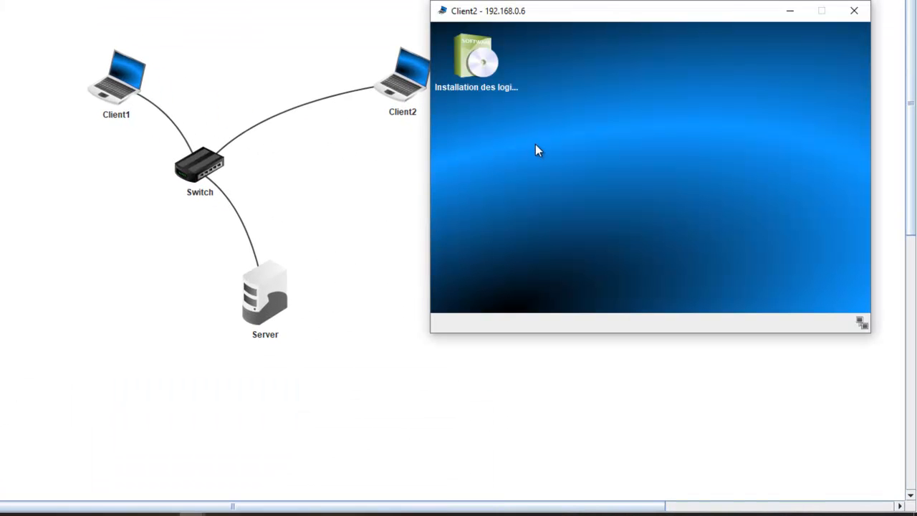
double_click(477, 63)
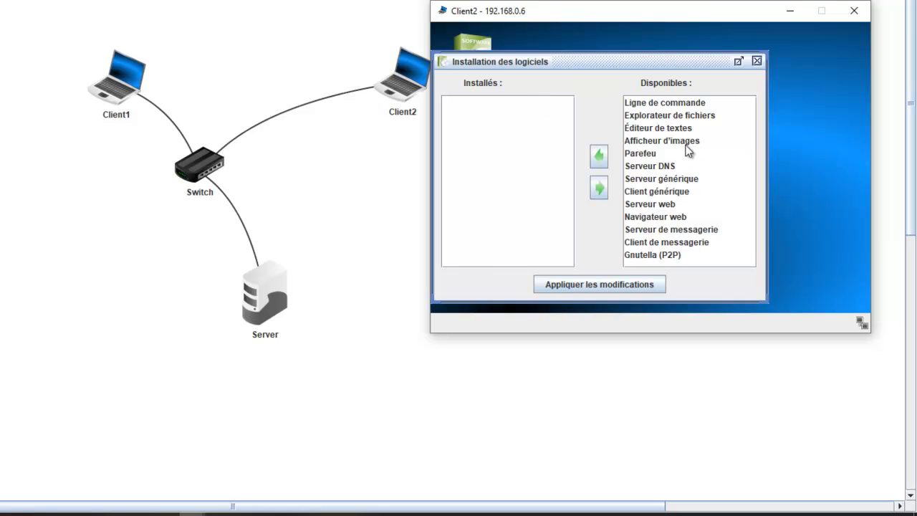
left_click(663, 108)
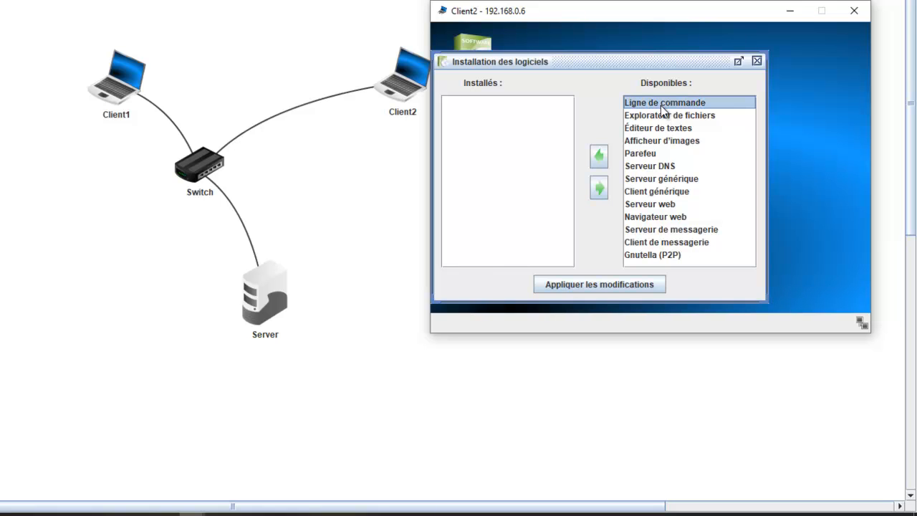
left_click(600, 158)
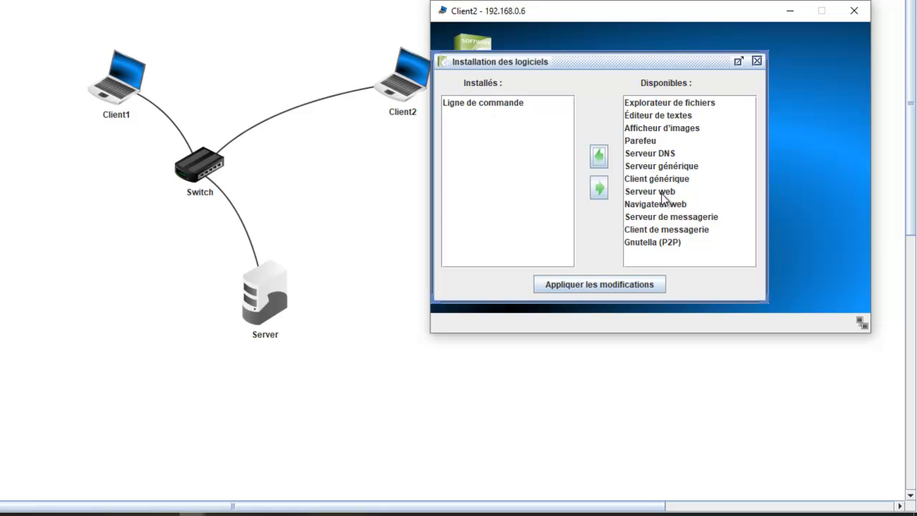
left_click(663, 206)
left_click(599, 156)
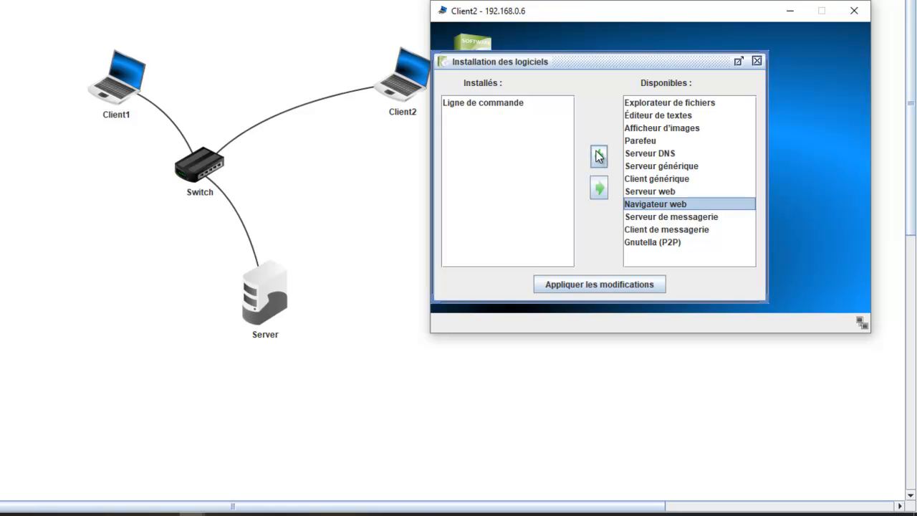
left_click(757, 61)
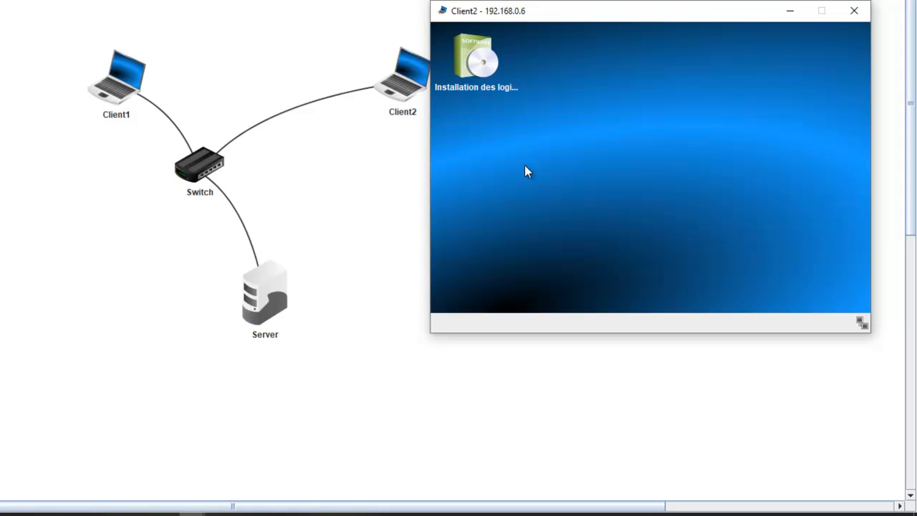
double_click(494, 63)
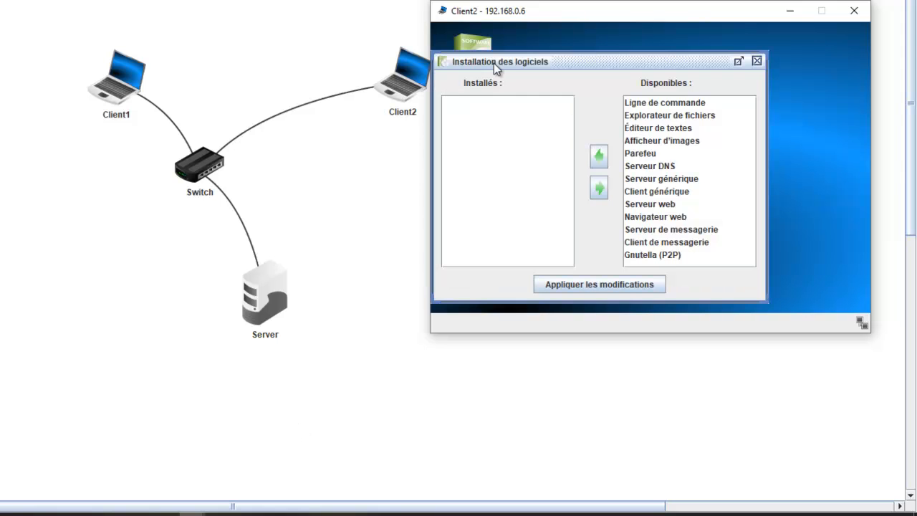
left_click_drag(666, 102, 609, 154)
left_click(600, 157)
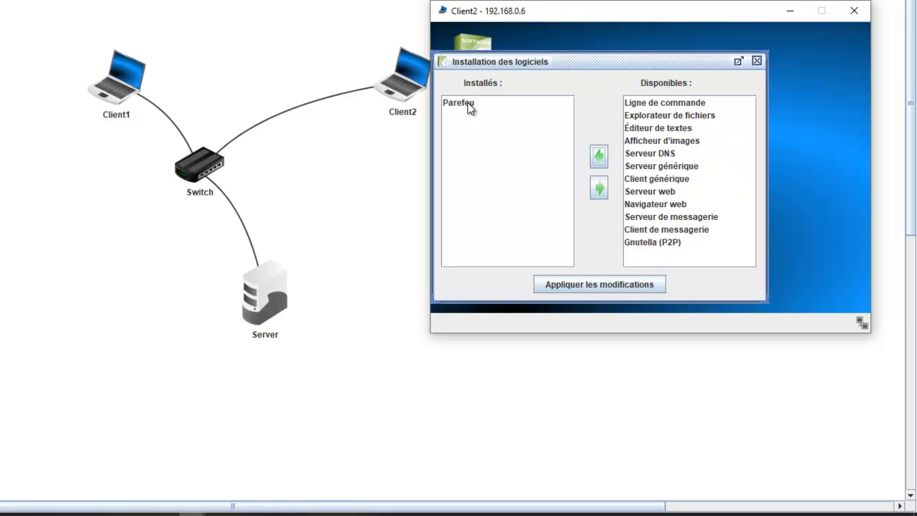
left_click(459, 104)
left_click(599, 188)
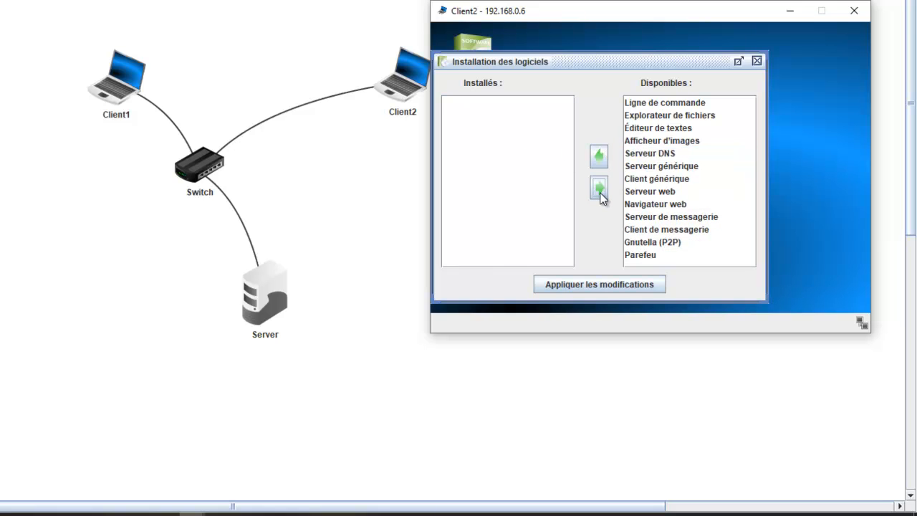
- Install Ligne de commande and Navigateur web on Client2 and apply the changes
left_click(656, 105)
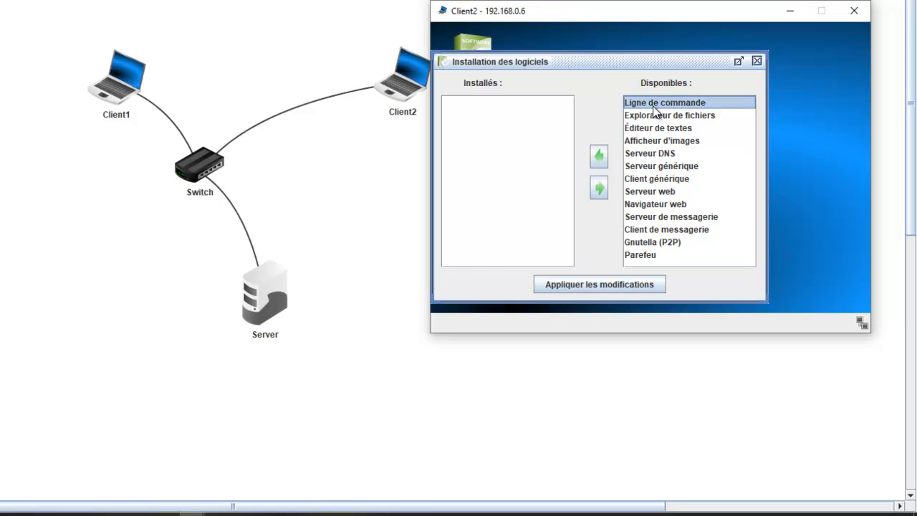
left_click(601, 156)
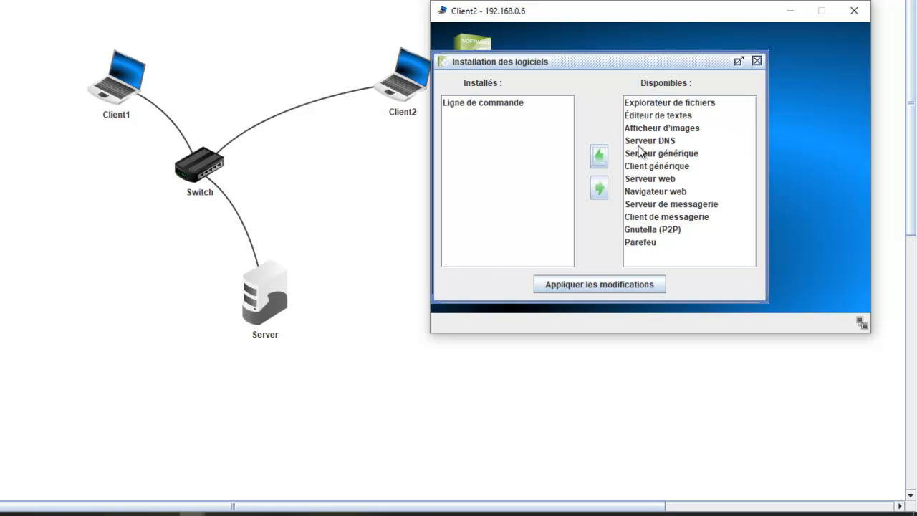
left_click(659, 190)
left_click(599, 156)
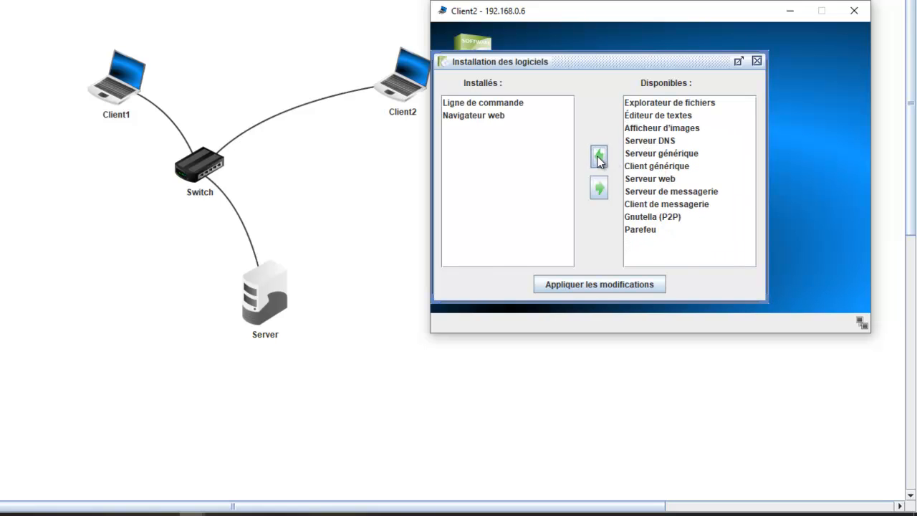
left_click(602, 286)
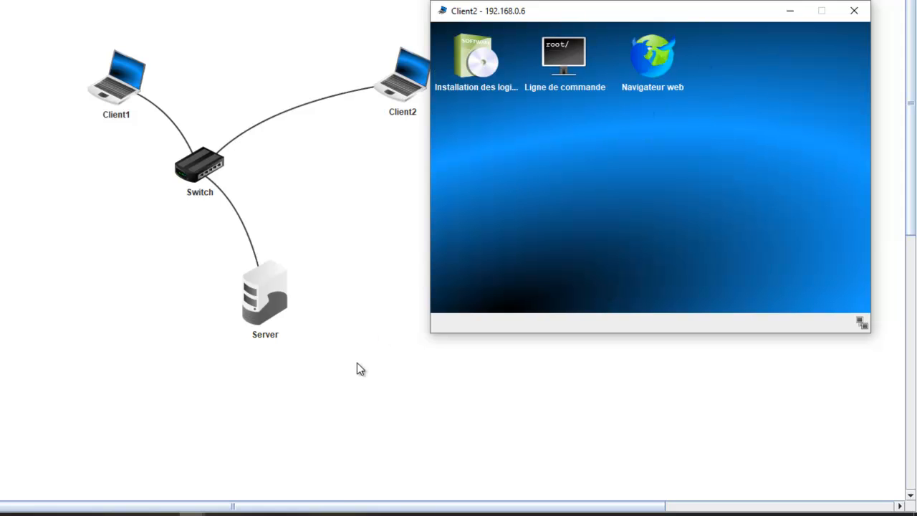
- Bring up Client1's desktop, install Ligne de commande and Navigateur web on it, and apply the changes
mouse_move(215, 514)
mouse_move(405, 440)
left_click(630, 475)
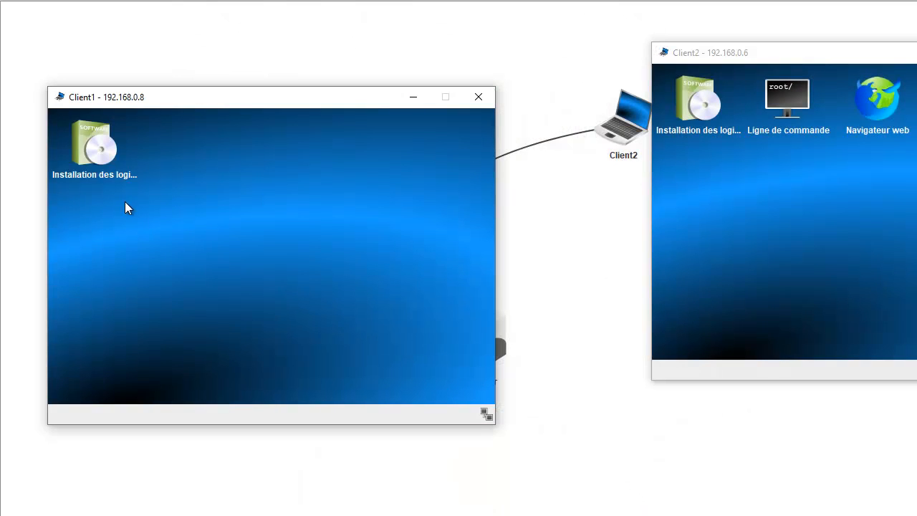
double_click(100, 147)
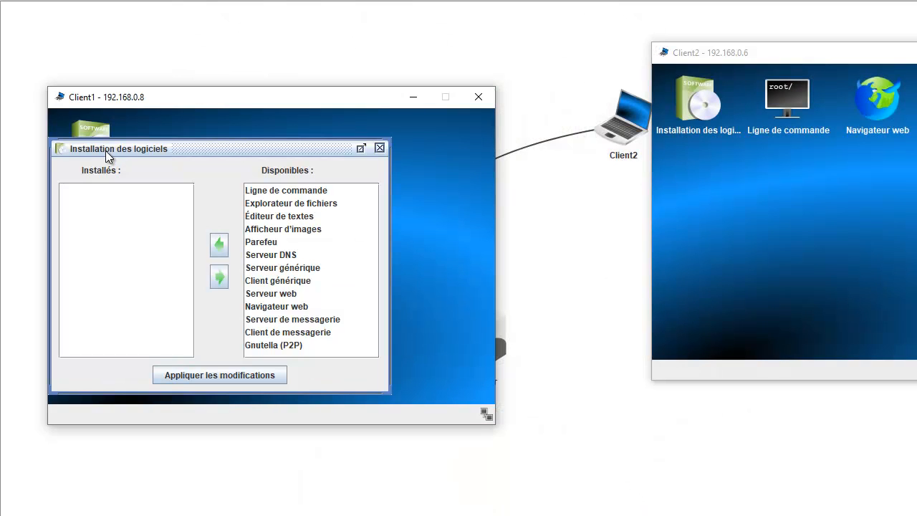
left_click(266, 191)
left_click(219, 246)
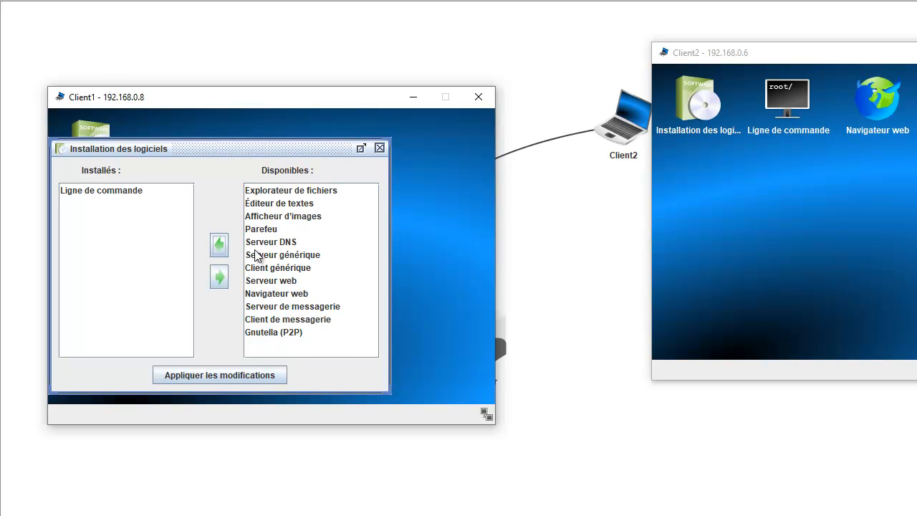
left_click(283, 294)
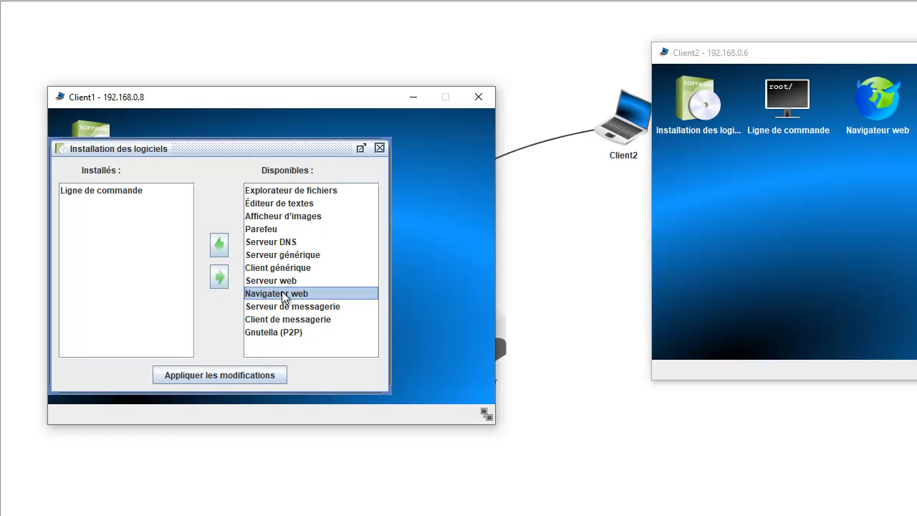
left_click(219, 245)
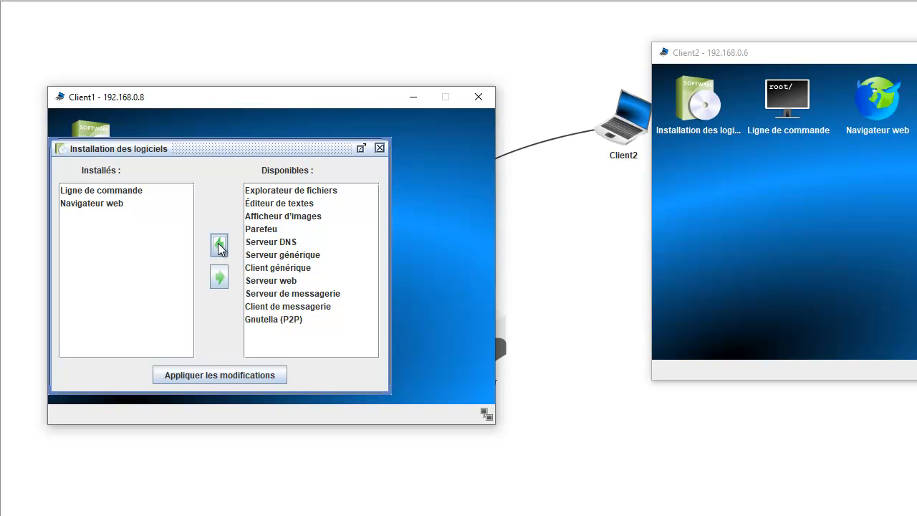
left_click(230, 375)
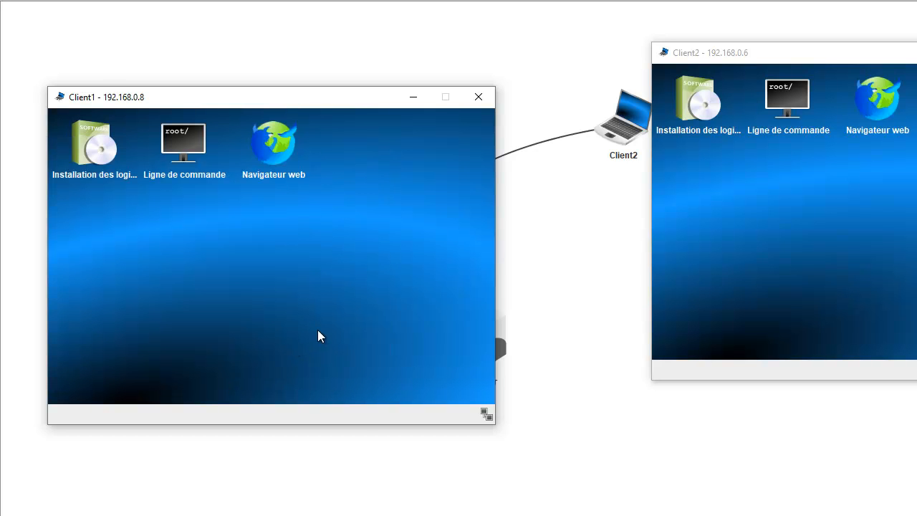
- Open the command line on Client1 and run ipconfig to display its network settings
double_click(201, 174)
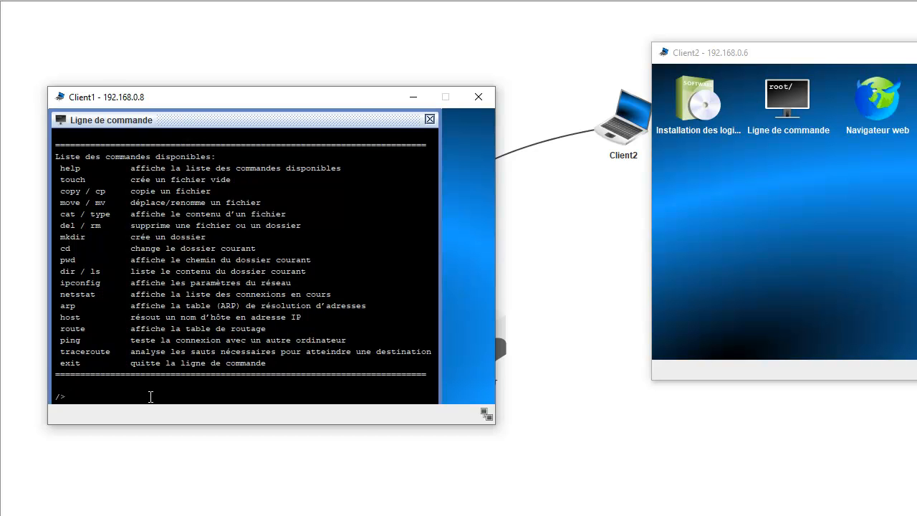
type("ipconfig")
key("Return")
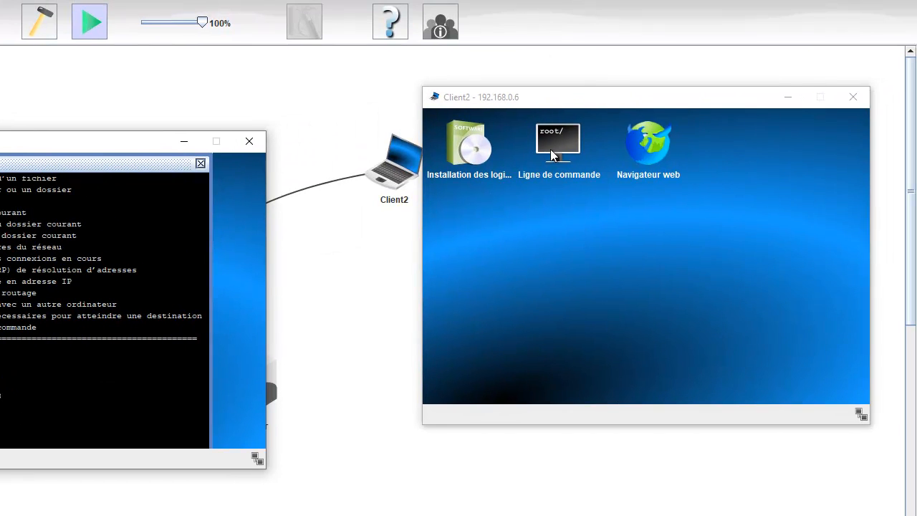
- Open the command line on Client2 and run ipconfig to display its network settings
left_click(552, 151)
type("ipconfig")
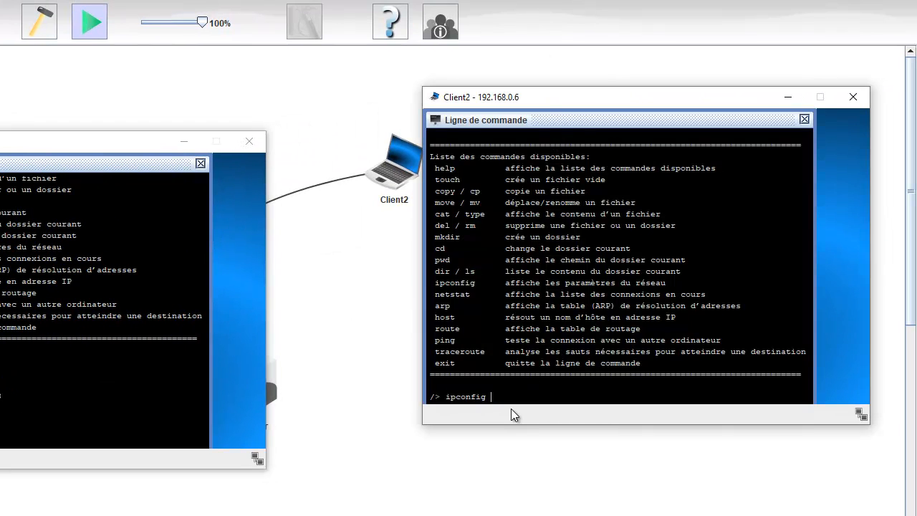
key("Return")
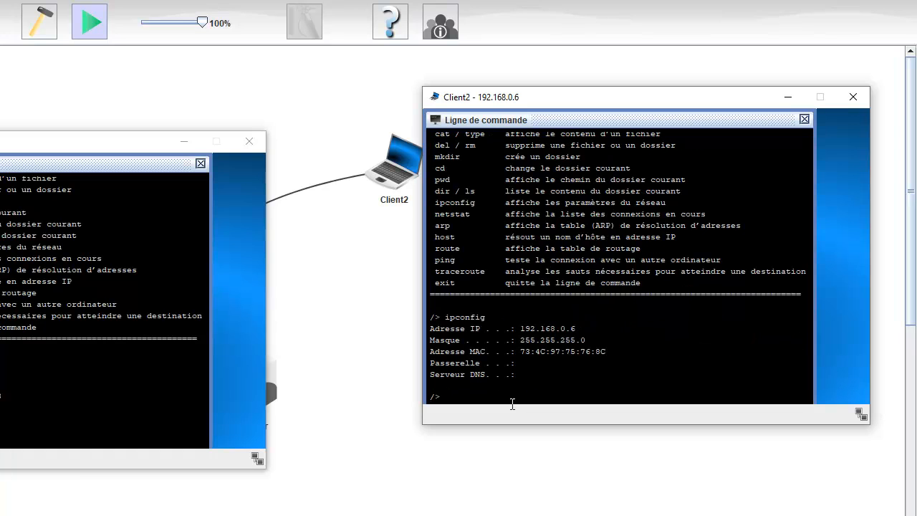
- Ping 192.168.0.8 from Client2's command line, moving Client1's window down so the network diagram is uncovered
type("ping 192.168.0.8")
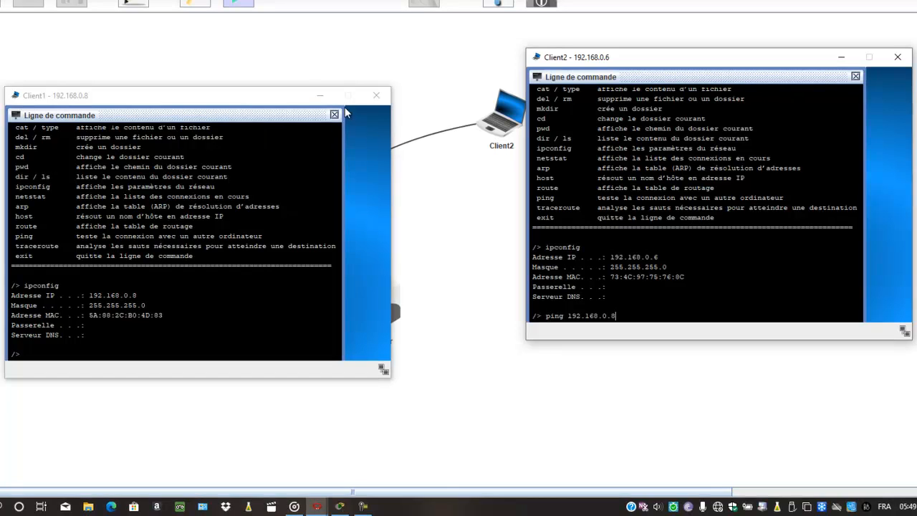
left_click_drag(299, 98, 326, 268)
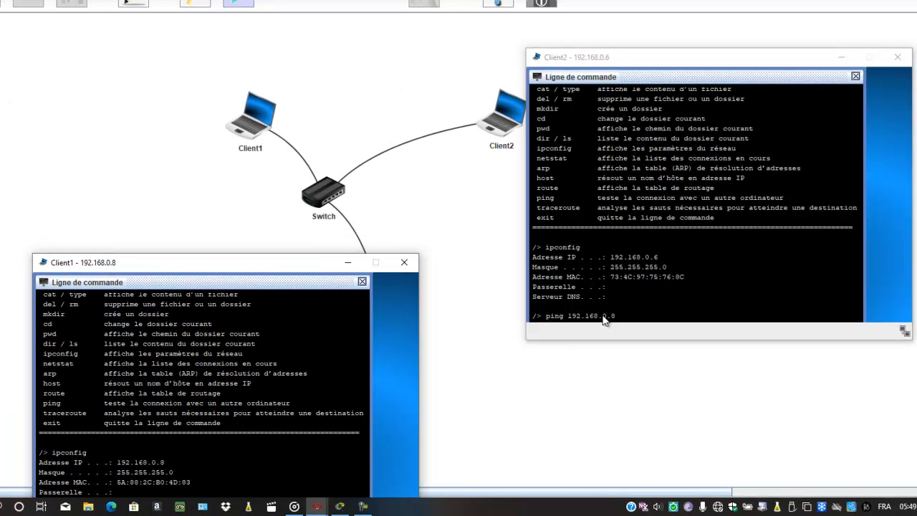
left_click(666, 316)
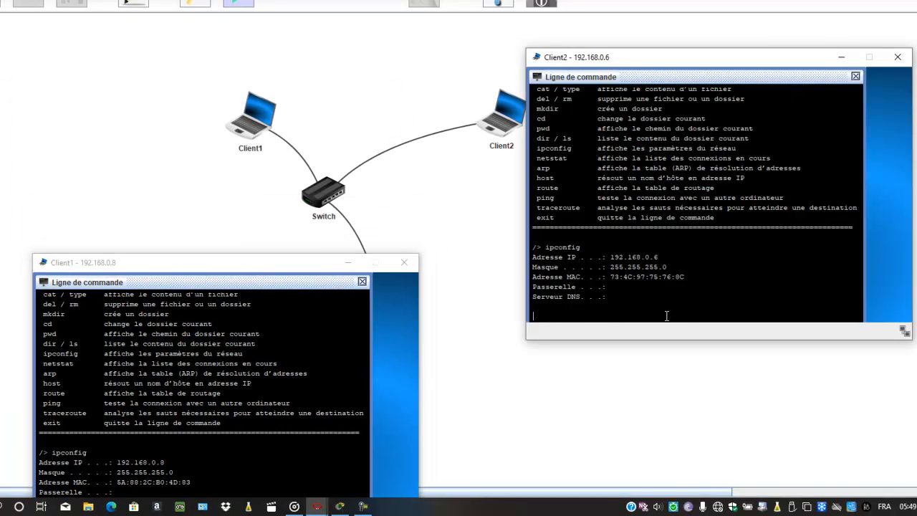
- Run the ping to 192.168.0.8 on Client2, and ping 192.168.0.6 from Client1's command line
key("Return")
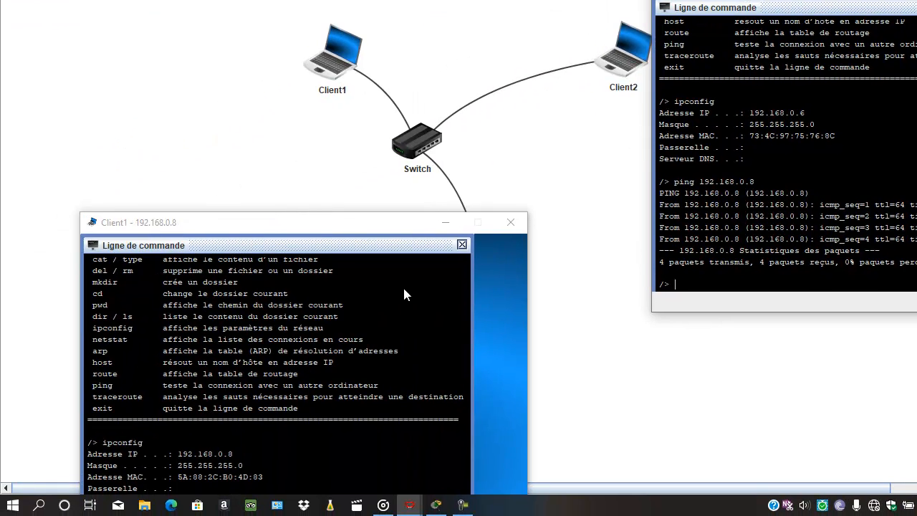
left_click_drag(367, 224, 309, 152)
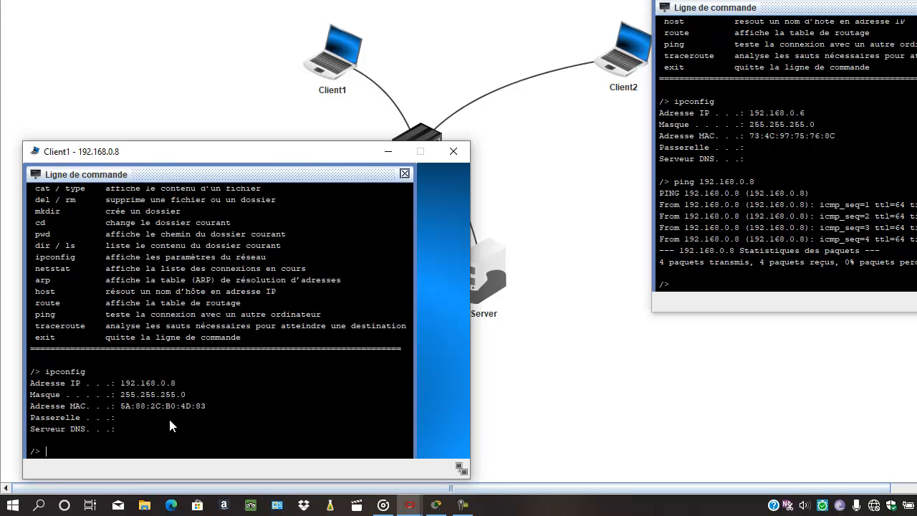
key("Up")
key("BackSpace")
key("BackSpace")
key("BackSpace")
key("BackSpace")
key("BackSpace")
key("BackSpace")
key("BackSpace")
key("BackSpace")
type("ping 192.168.0.6")
key("Return")
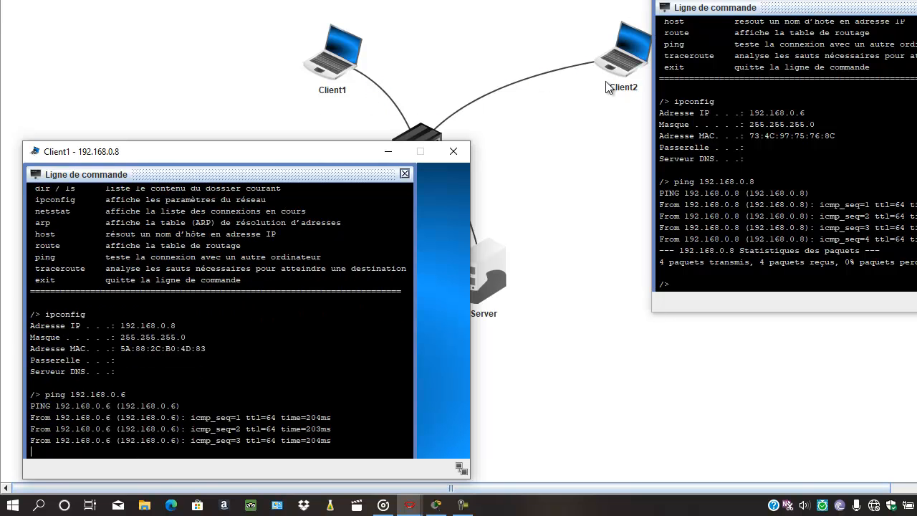
- Display Client2's data exchanges (192.168.0.6) and examine the first ARP packet's details, repositioning the exchange window beside the network diagram
mouse_move(607, 86)
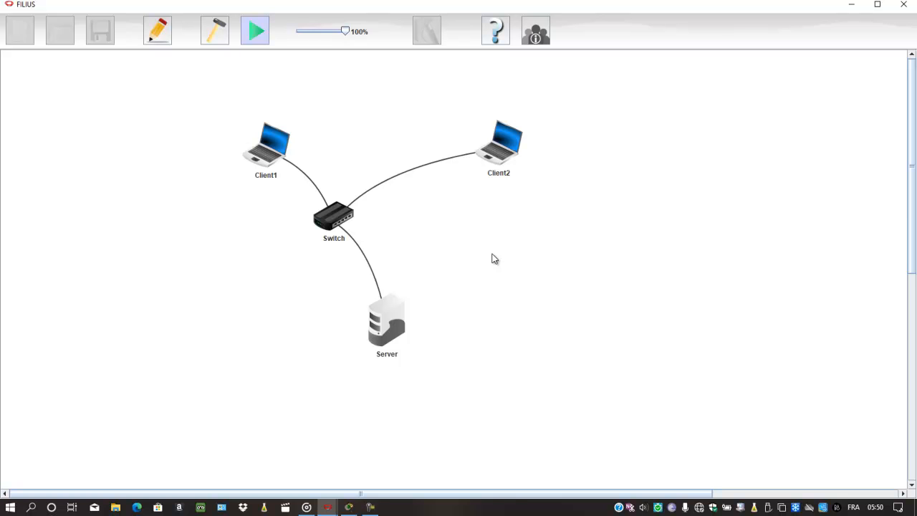
right_click(502, 150)
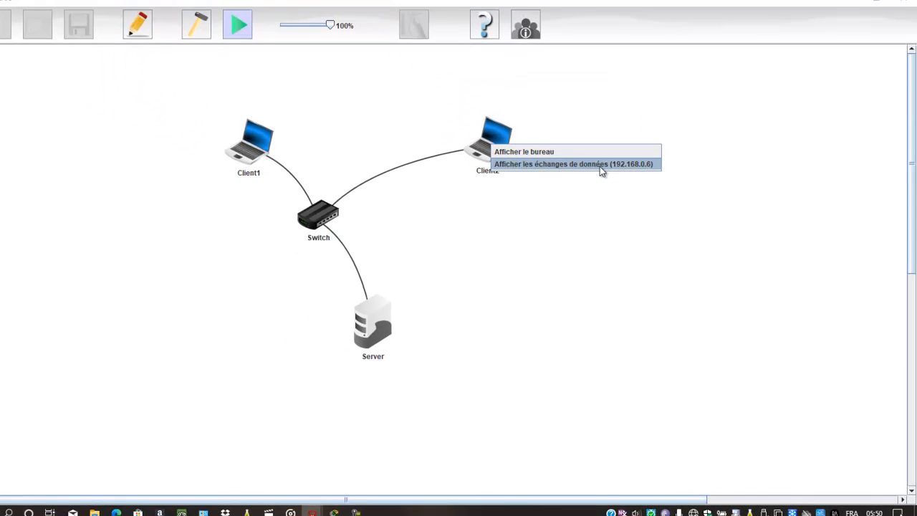
left_click(601, 165)
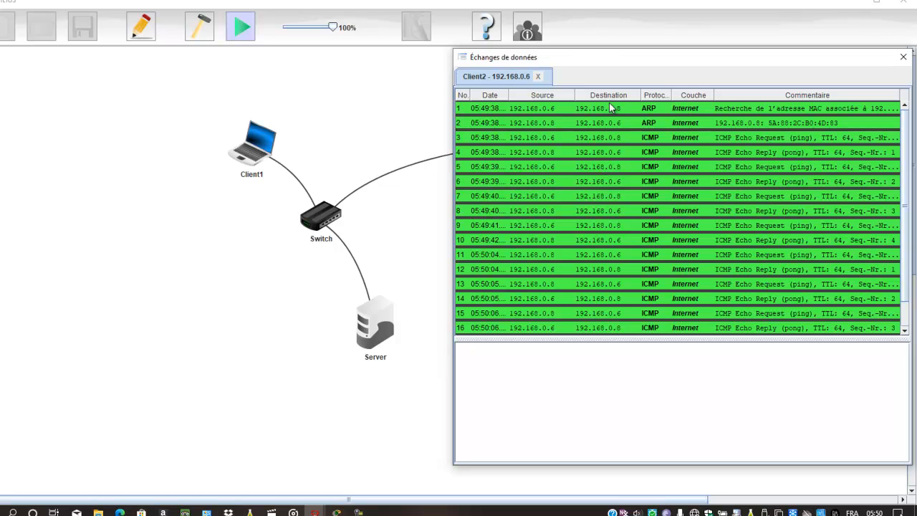
left_click_drag(610, 56, 535, 106)
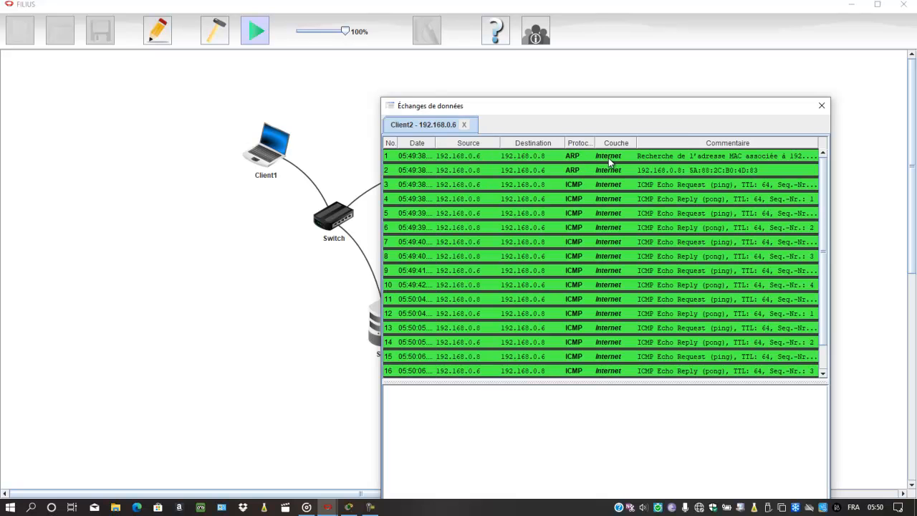
left_click(421, 158)
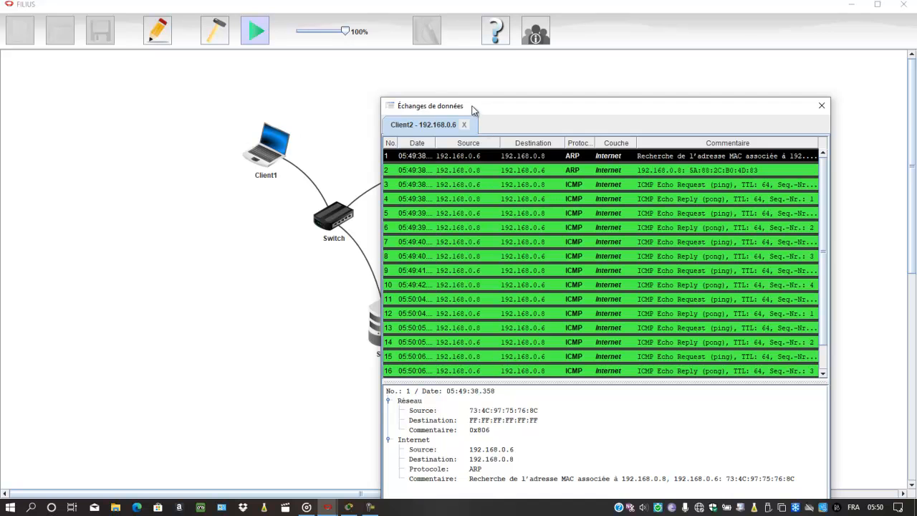
left_click_drag(473, 110, 493, 287)
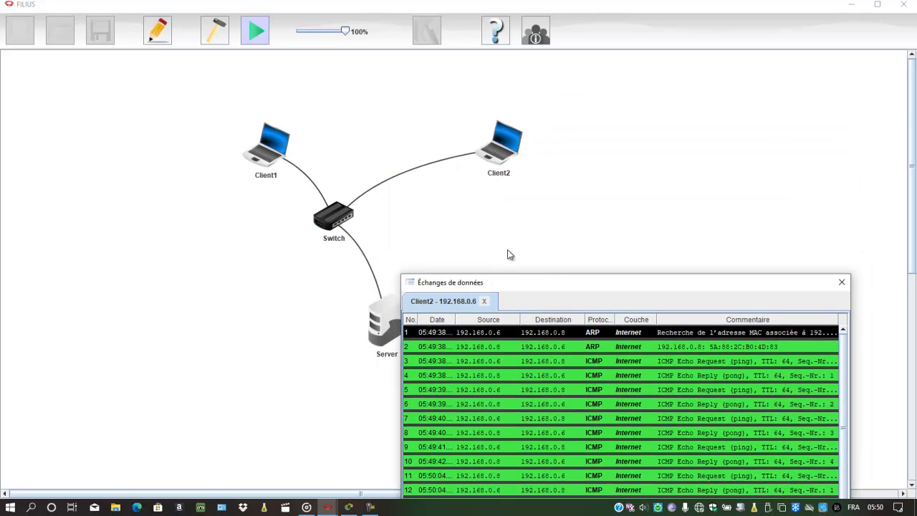
left_click_drag(518, 282, 562, 184)
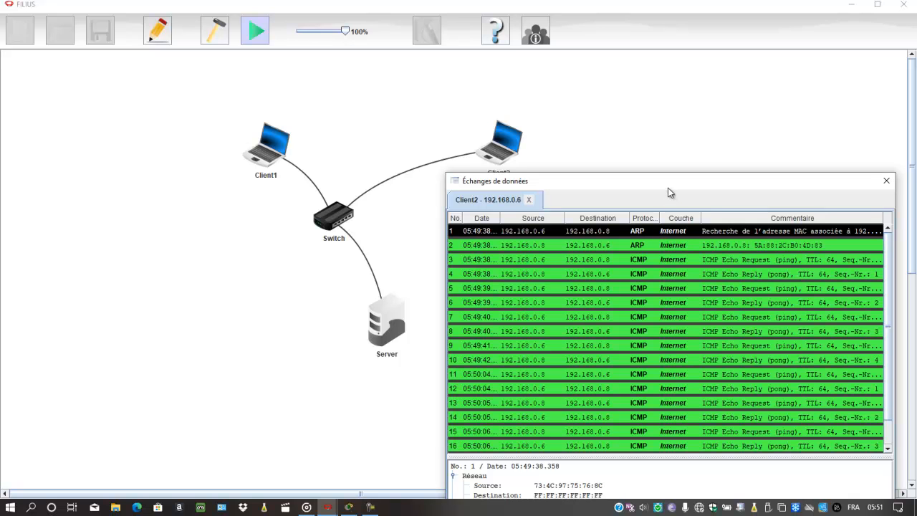
left_click_drag(668, 183, 646, 109)
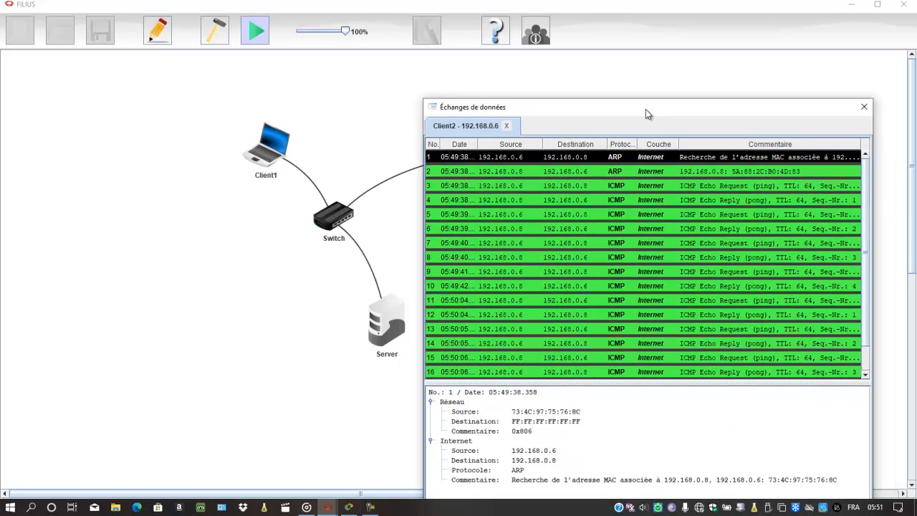
- Examine the details of packets 2 and 3 in Client2's exchange list, returning to packet 1 with the full detail area in view
left_click(579, 178)
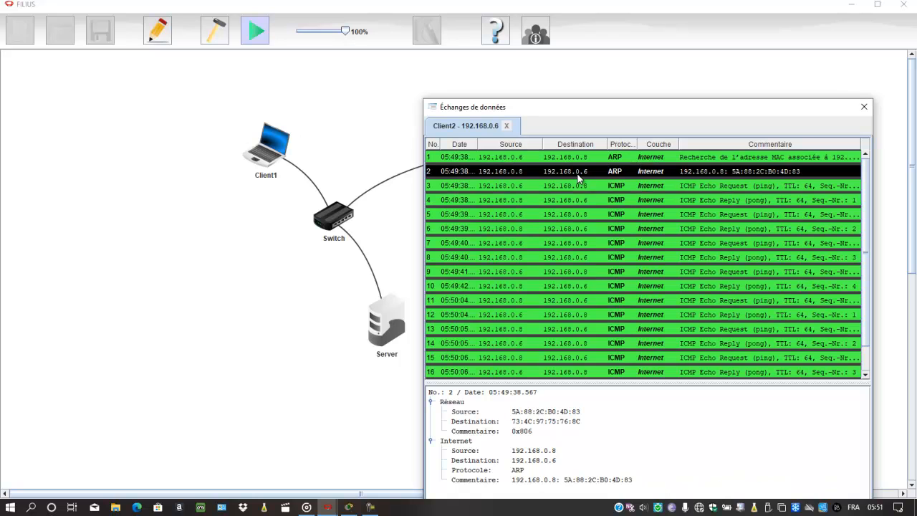
left_click(591, 190)
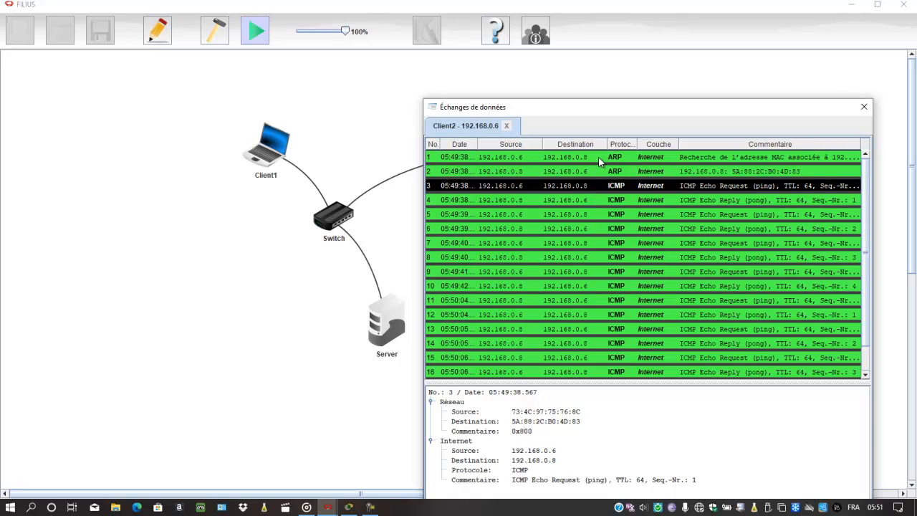
left_click(600, 161)
left_click_drag(616, 109, 617, 81)
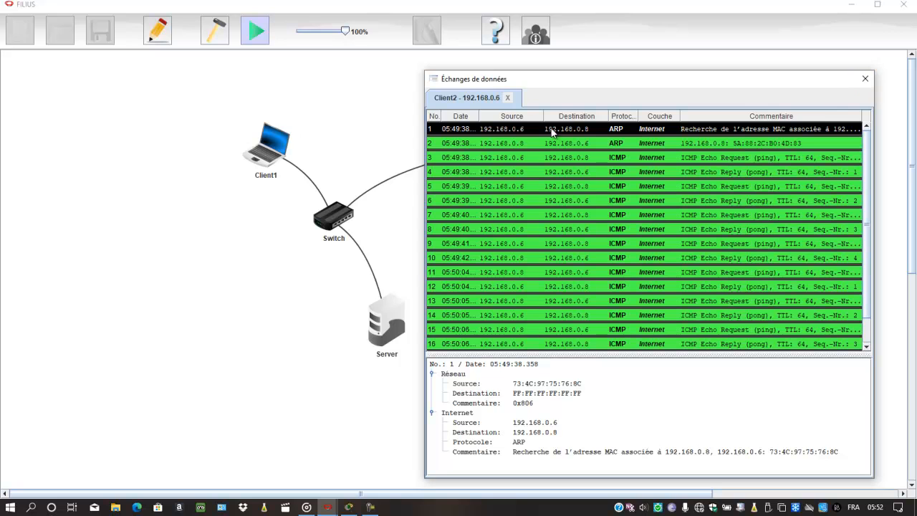
- Clear Client2's data exchange table and close the exchange window
right_click(535, 133)
left_click(559, 138)
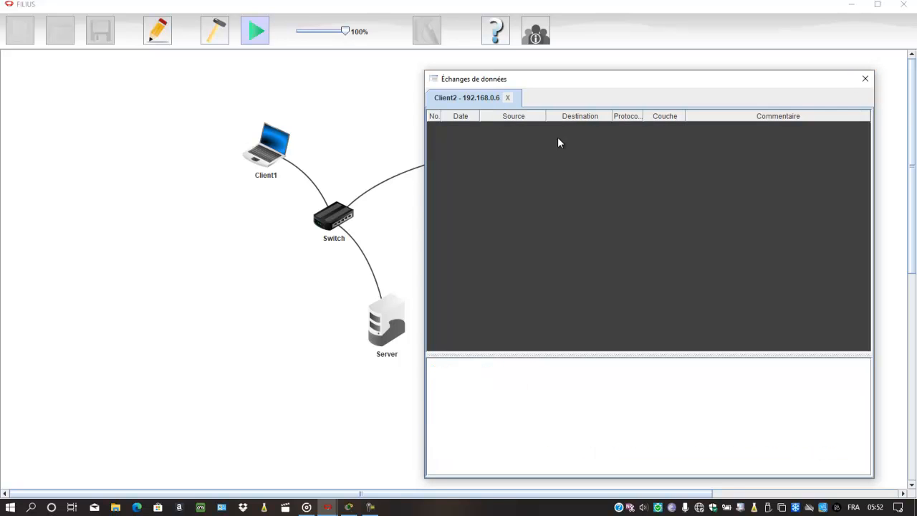
left_click(865, 78)
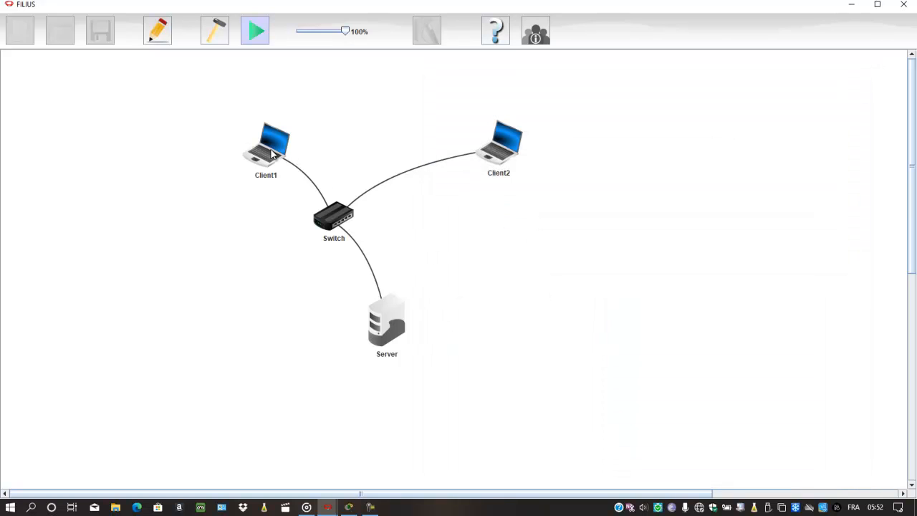
- Inspect the switch's SAT table of MAC addresses and ports, and close it
mouse_move(272, 151)
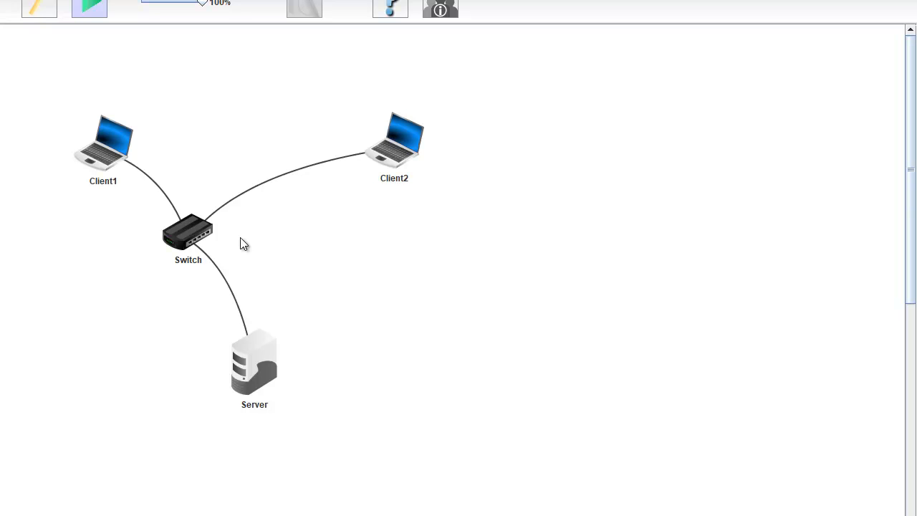
mouse_move(199, 237)
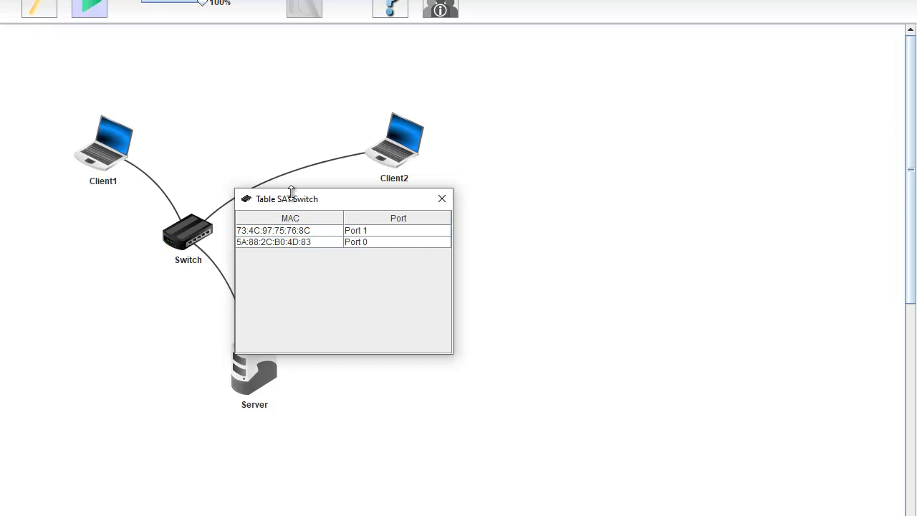
left_click_drag(297, 198, 512, 183)
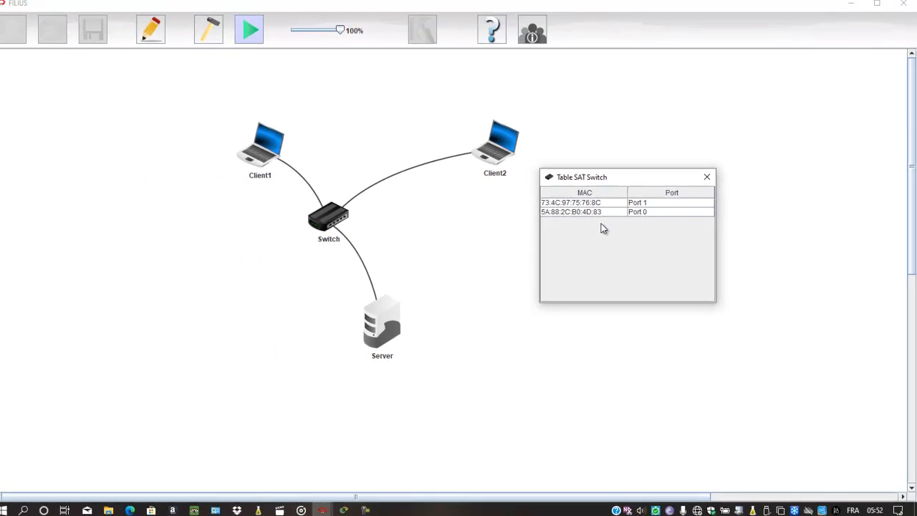
left_click(709, 177)
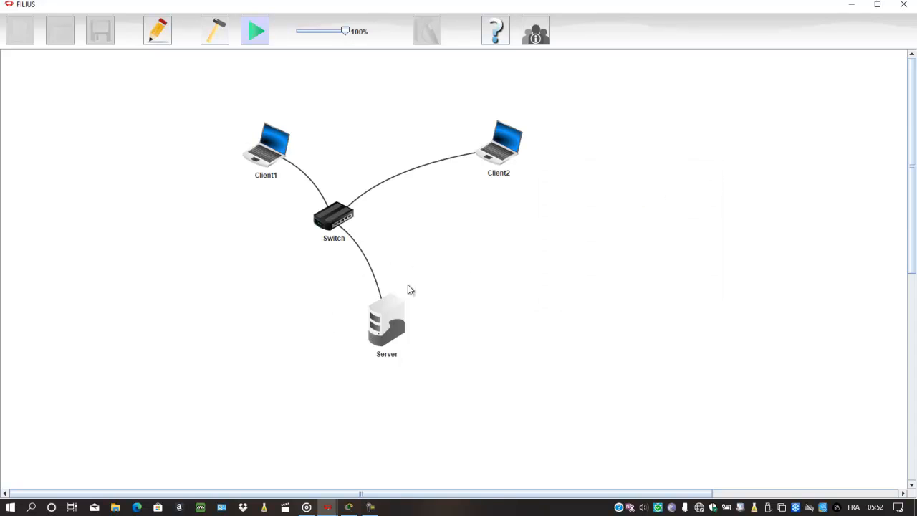
right_click(399, 330)
left_click(413, 336)
left_click_drag(87, 26, 697, 195)
left_click(510, 242)
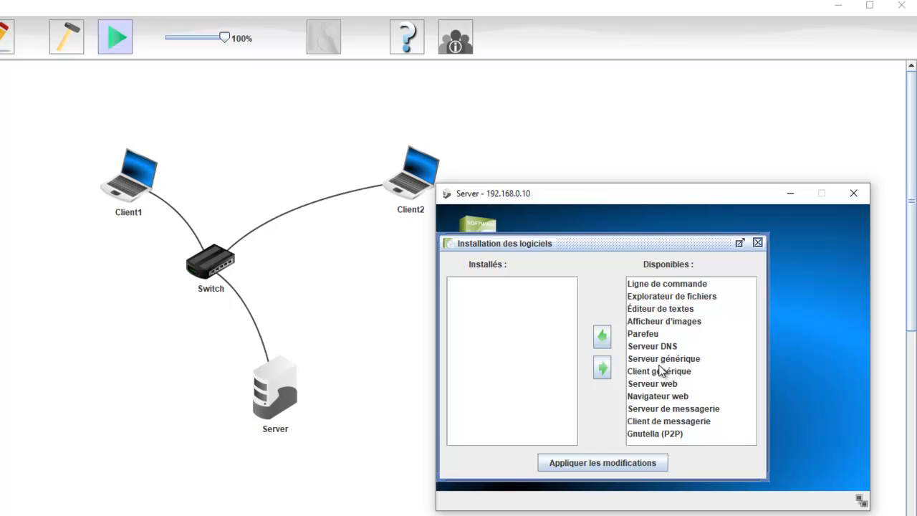
left_click(676, 383)
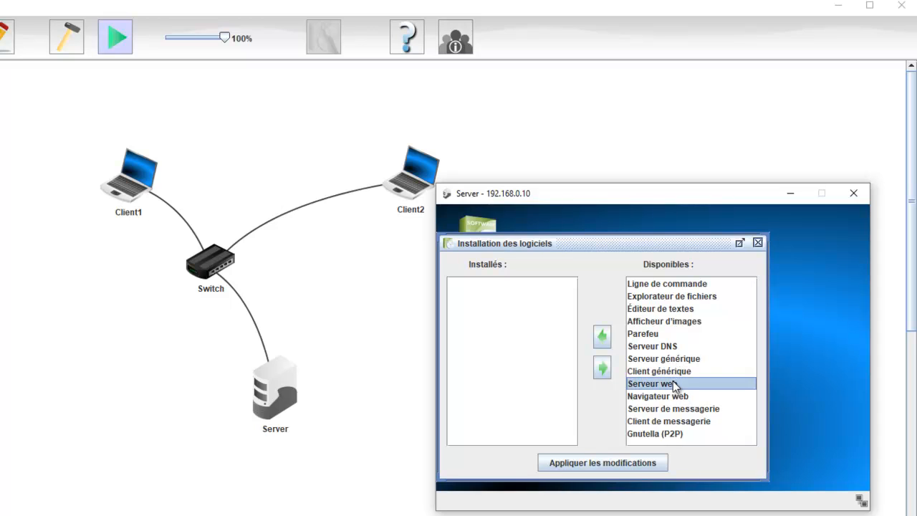
left_click(600, 340)
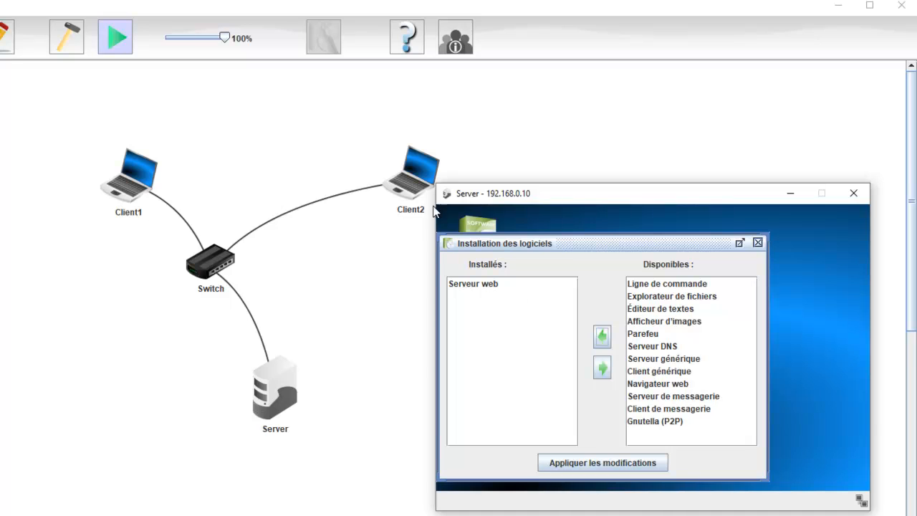
mouse_move(141, 179)
left_click(595, 463)
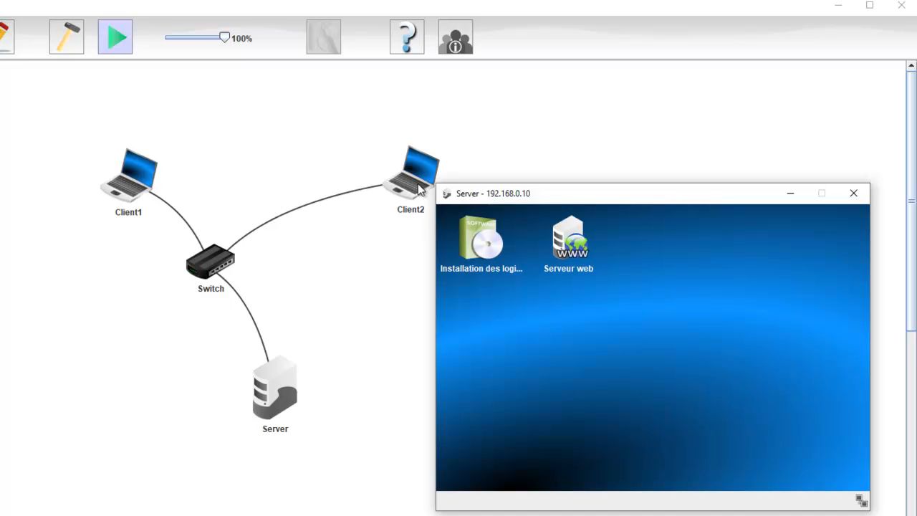
- Bring back Client1's desktop, close its command line and open Navigateur web
mouse_move(410, 182)
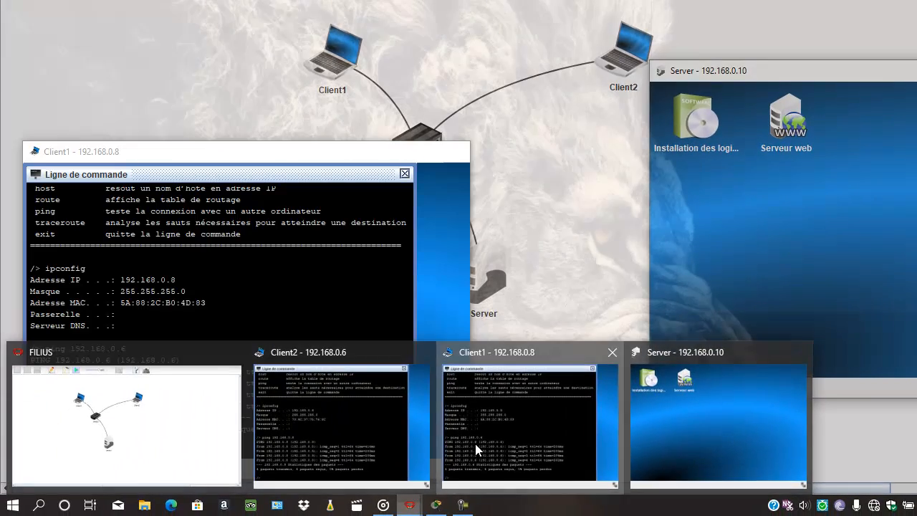
left_click(476, 444)
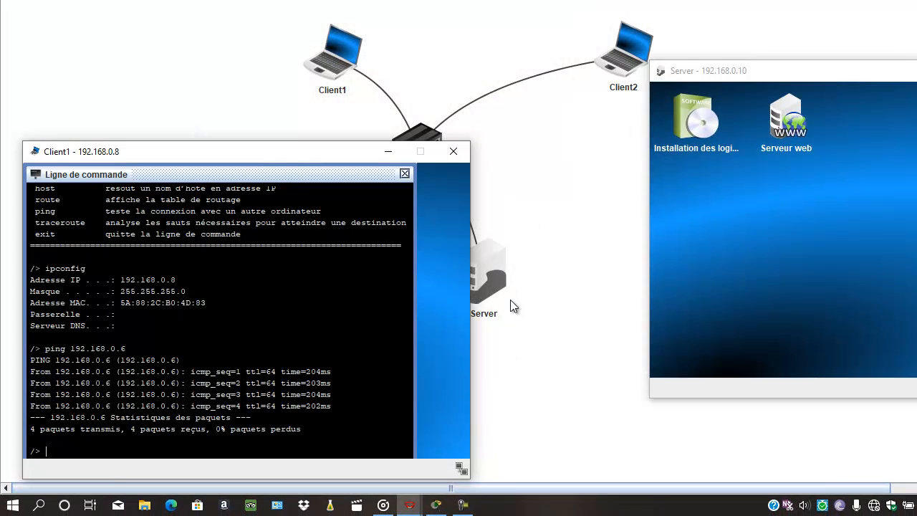
left_click(405, 173)
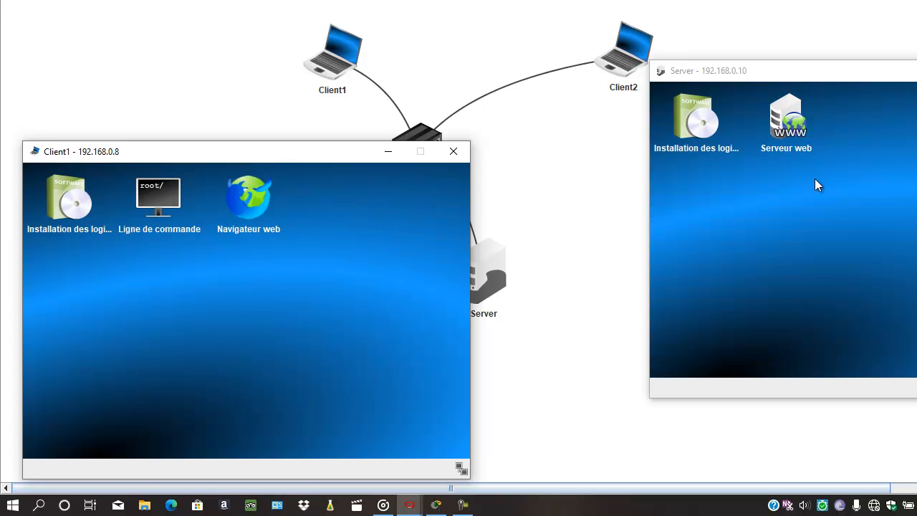
double_click(249, 200)
type("1")
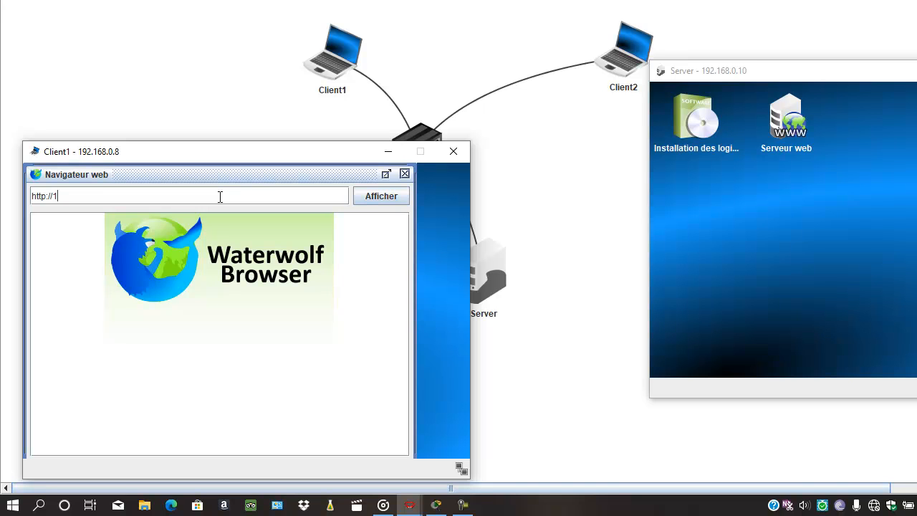
type("92.168.0.10")
key("Return")
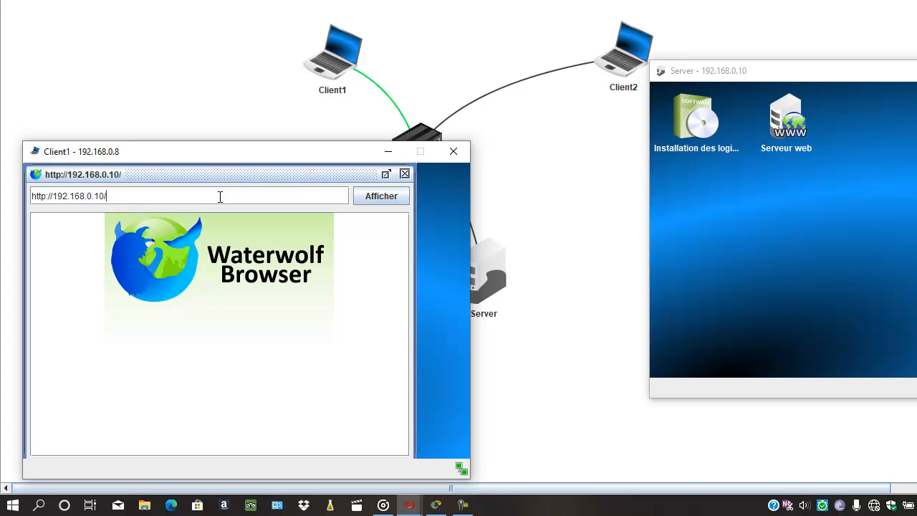
left_click(367, 196)
left_click(369, 196)
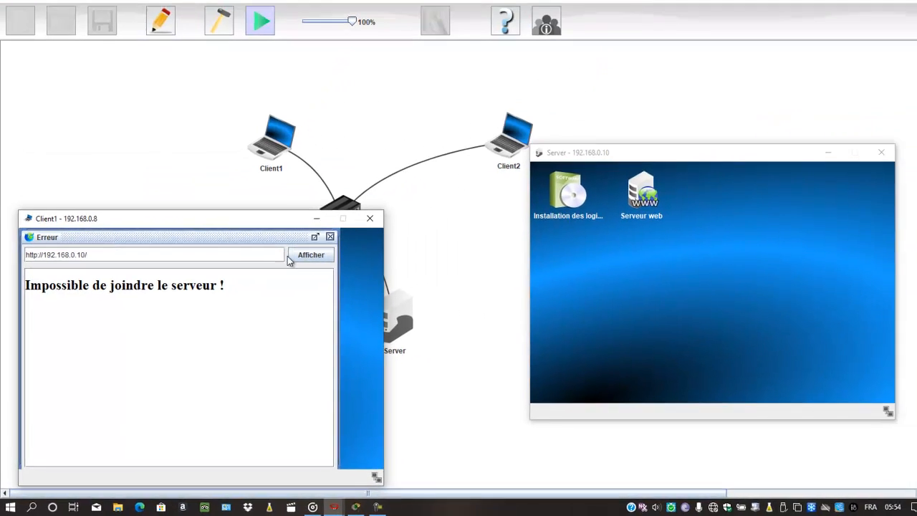
left_click(309, 255)
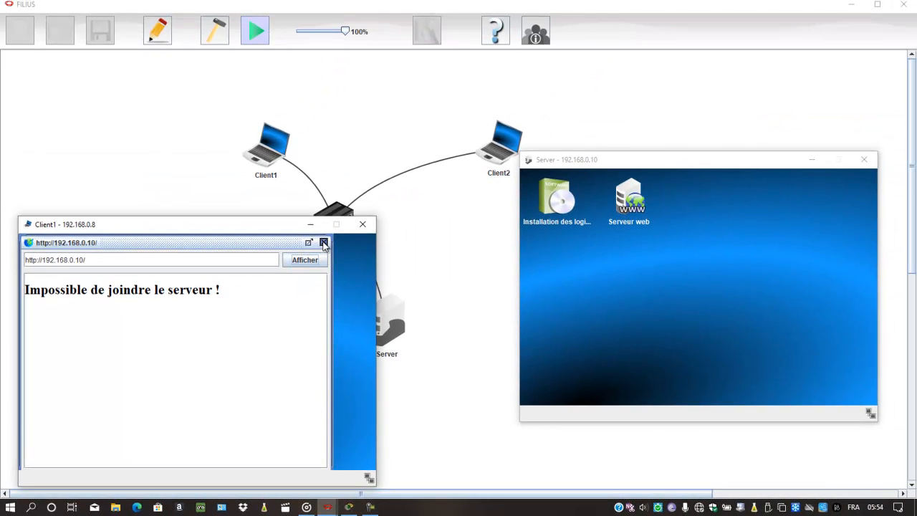
left_click(324, 243)
left_click(185, 264)
key("BackSpace")
key("BackSpace")
key("BackSpace")
key("BackSpace")
key("BackSpace")
key("BackSpace")
key("BackSpace")
key("BackSpace")
key("BackSpace")
key("BackSpace")
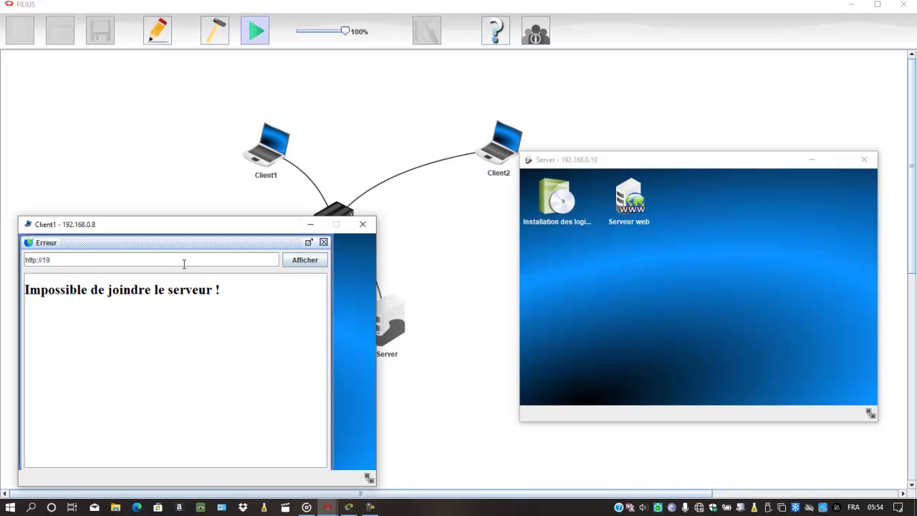
type("2.168.0.10")
key("Return")
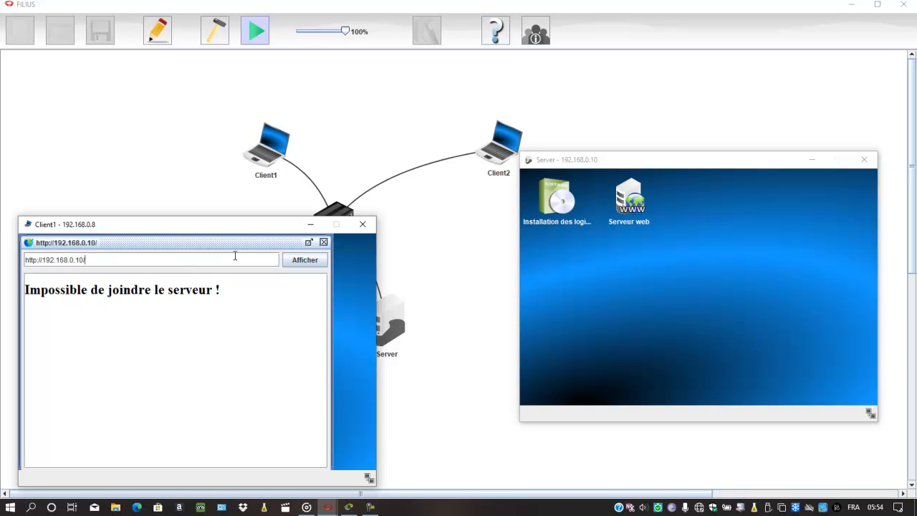
left_click(289, 262)
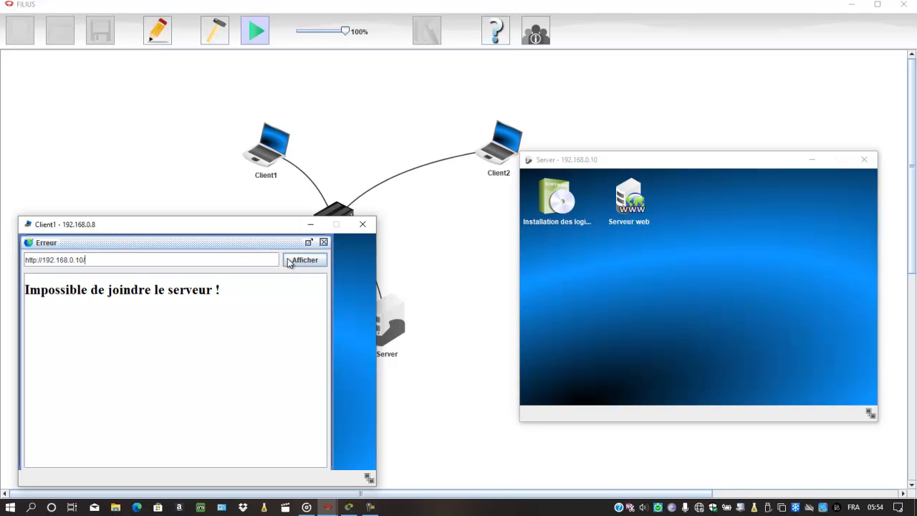
left_click(290, 262)
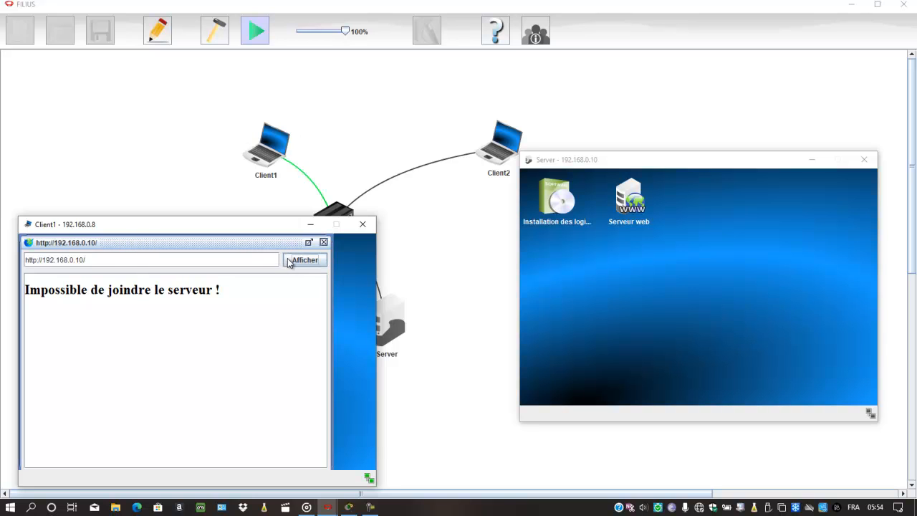
- Close Client1's browser and change the Server's IP address to 192.168.0.11 in design mode
left_click(323, 243)
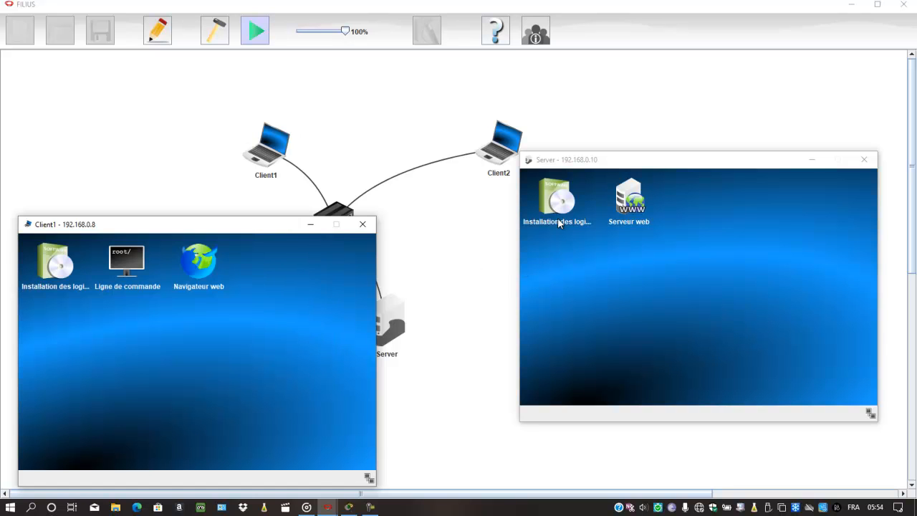
left_click(607, 313)
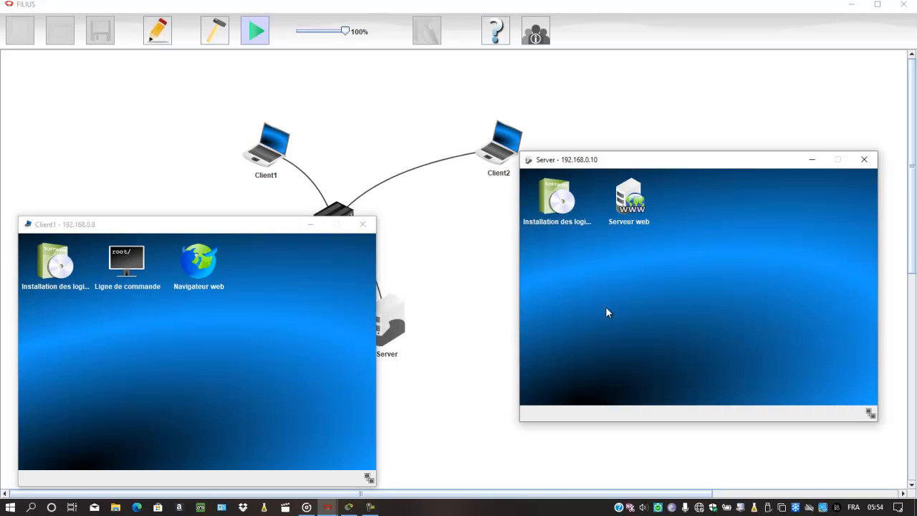
right_click(388, 328)
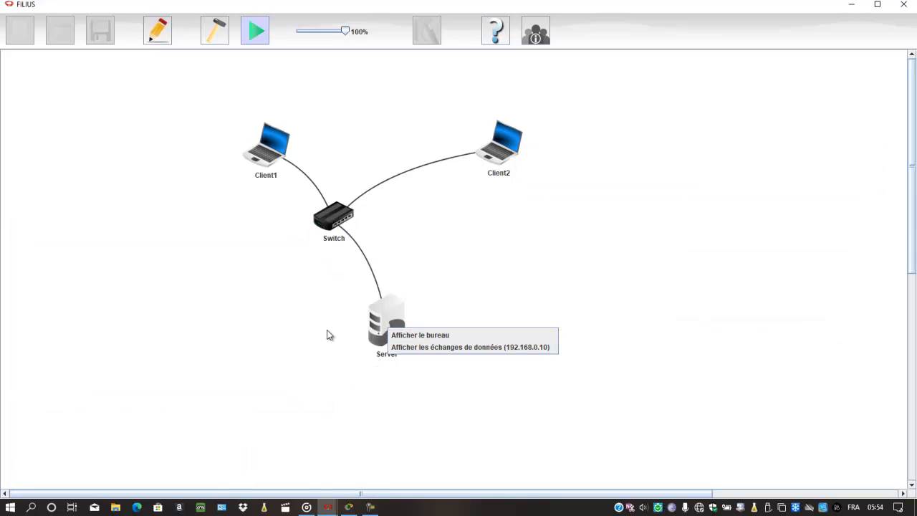
left_click(299, 314)
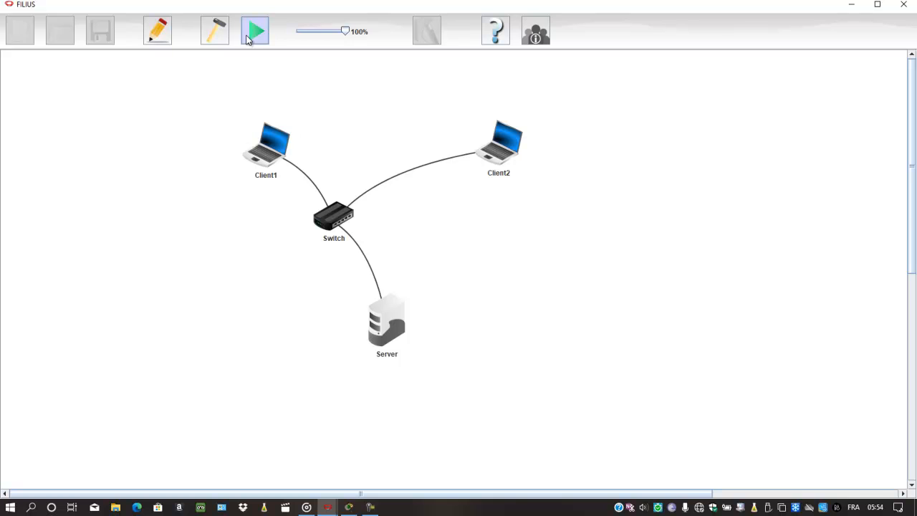
left_click(217, 32)
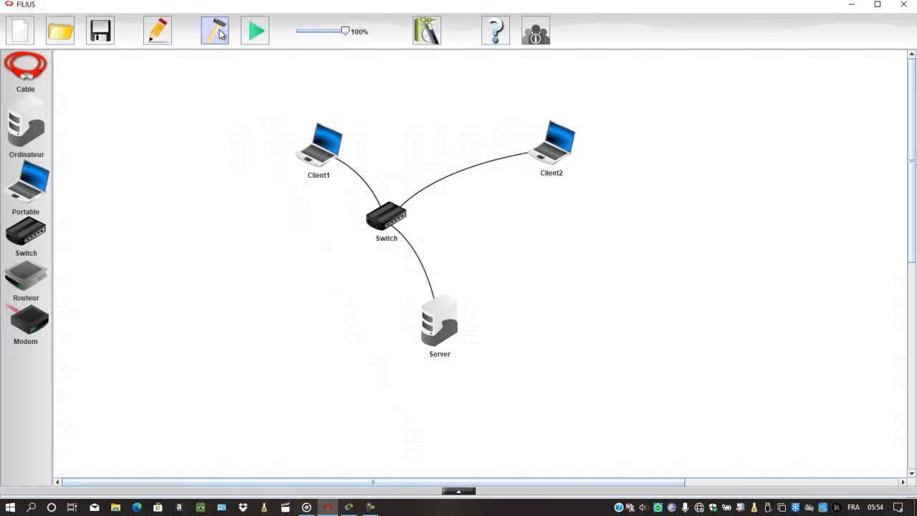
left_click(442, 331)
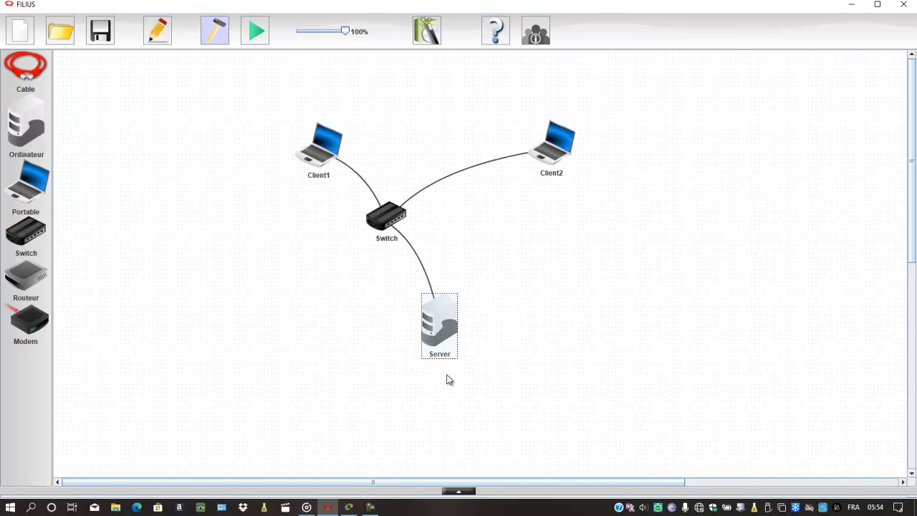
left_click(461, 492)
left_click(148, 423)
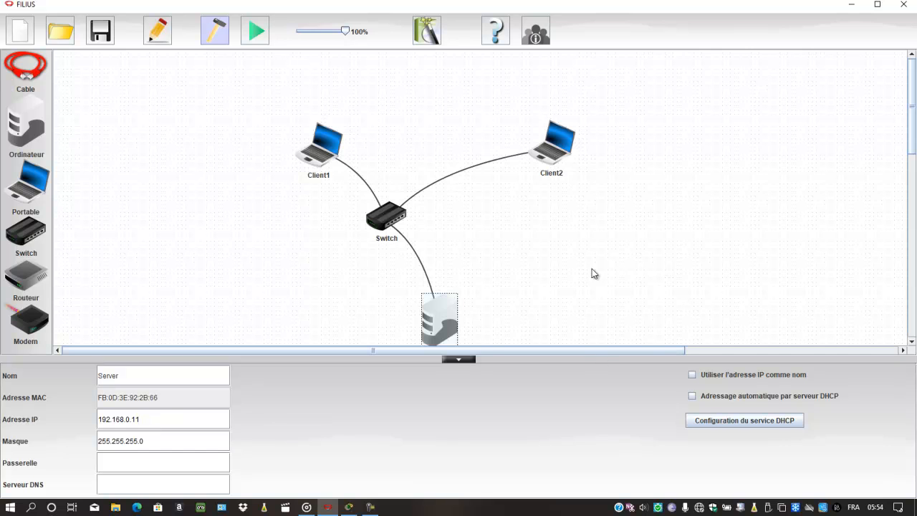
left_click(460, 360)
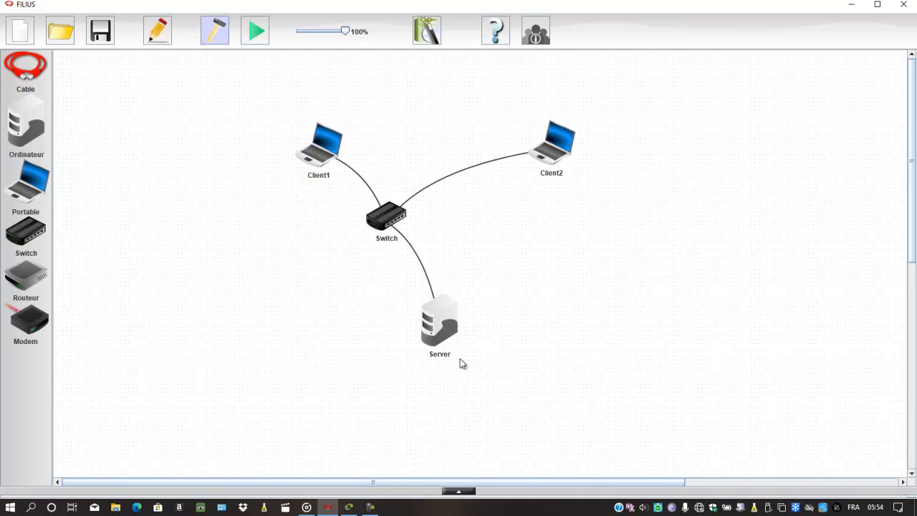
- Bring up Client1's desktop in the simulation and reopen Navigateur web on it
left_click(327, 511)
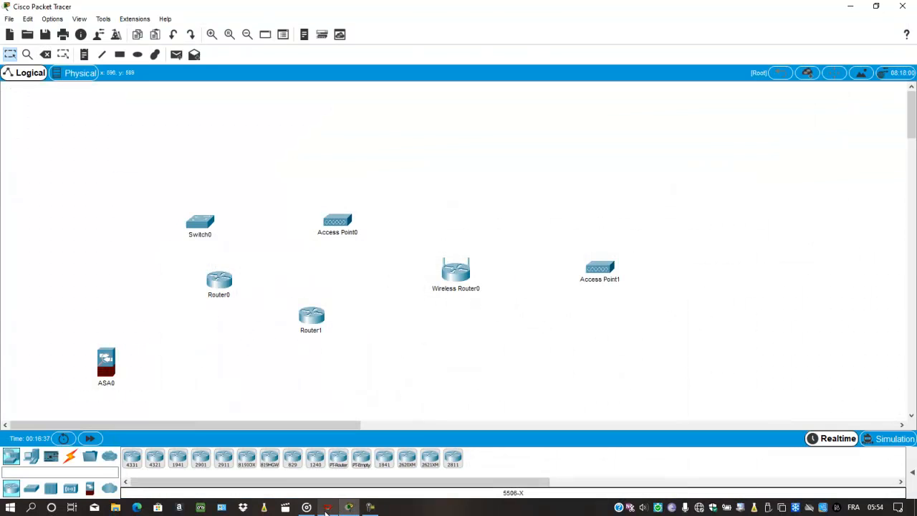
left_click(326, 508)
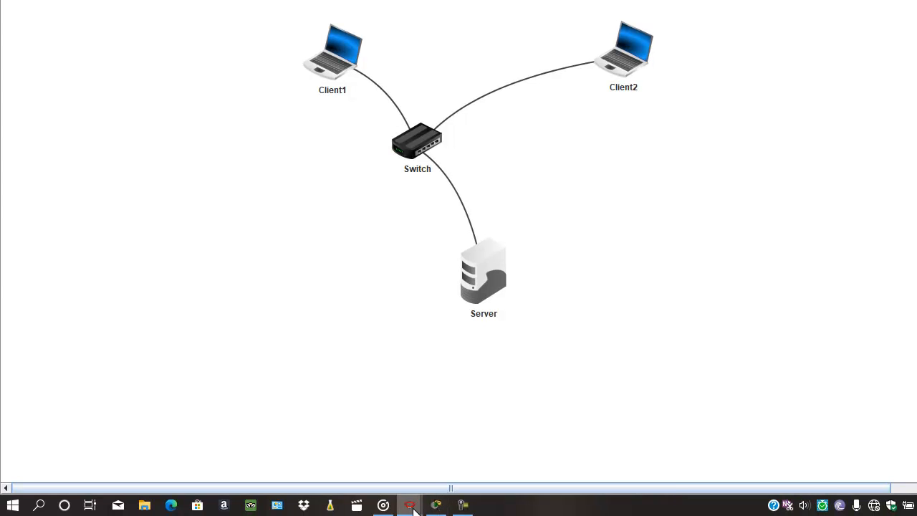
mouse_move(414, 510)
left_click(556, 408)
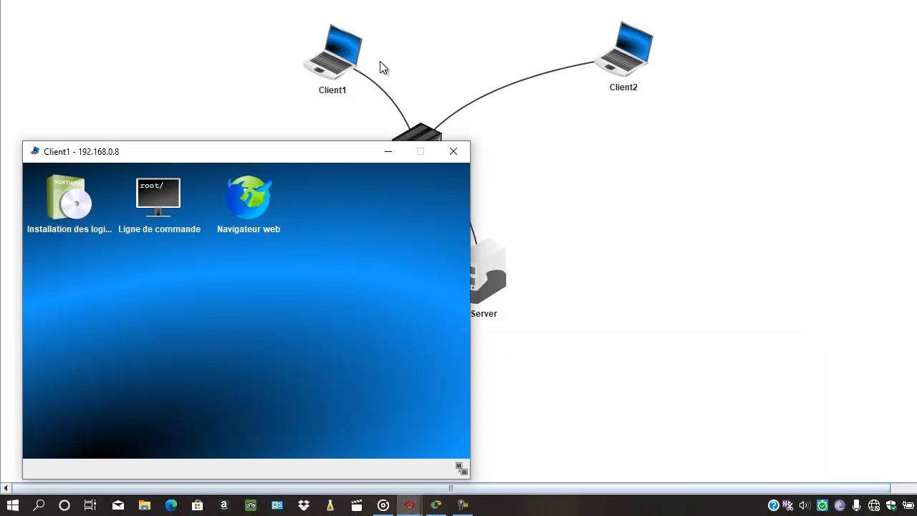
double_click(270, 228)
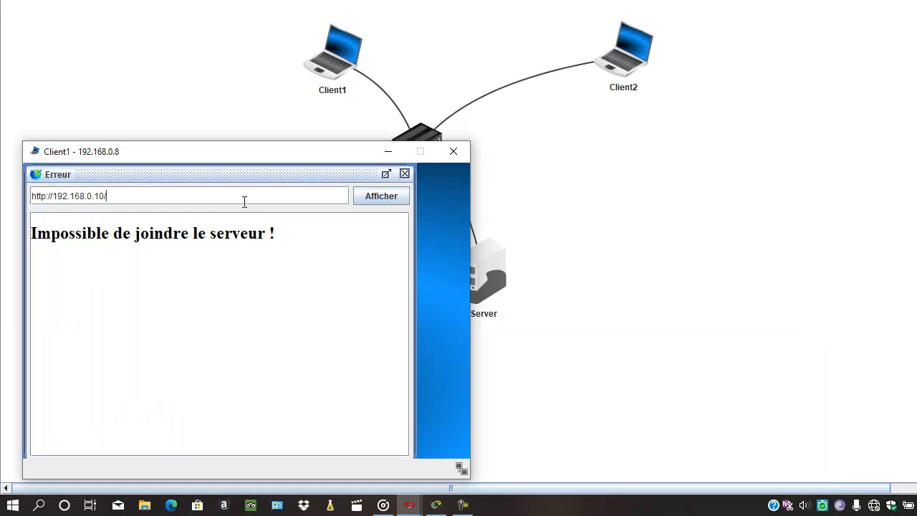
key("BackSpace")
type("1")
key("Return")
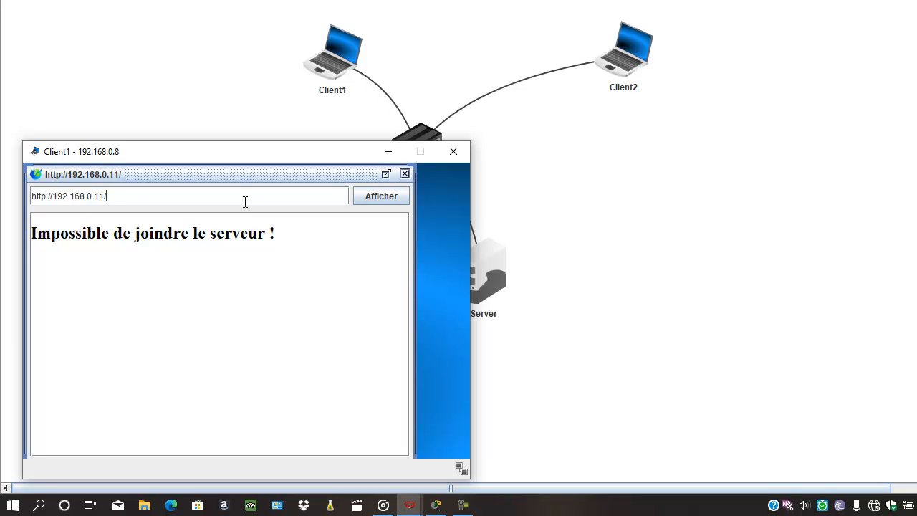
left_click(397, 192)
left_click(397, 192)
left_click(404, 174)
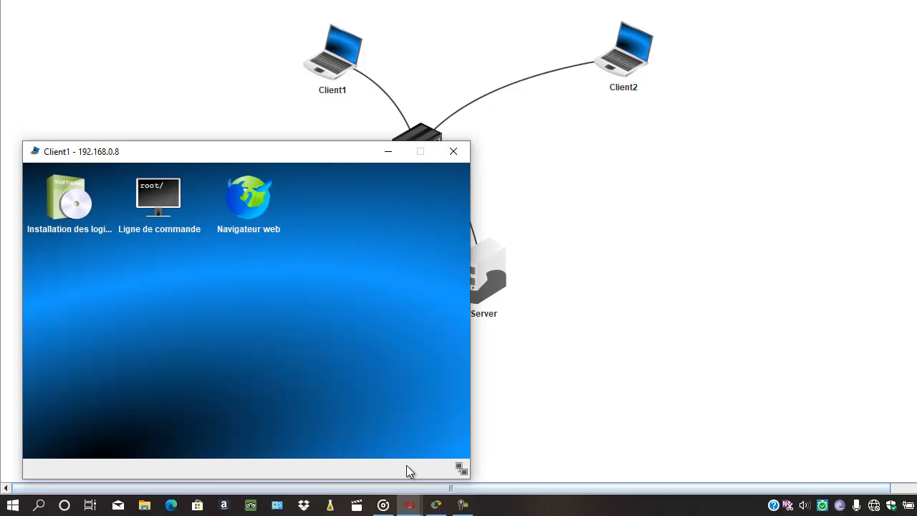
mouse_move(409, 505)
left_click(358, 445)
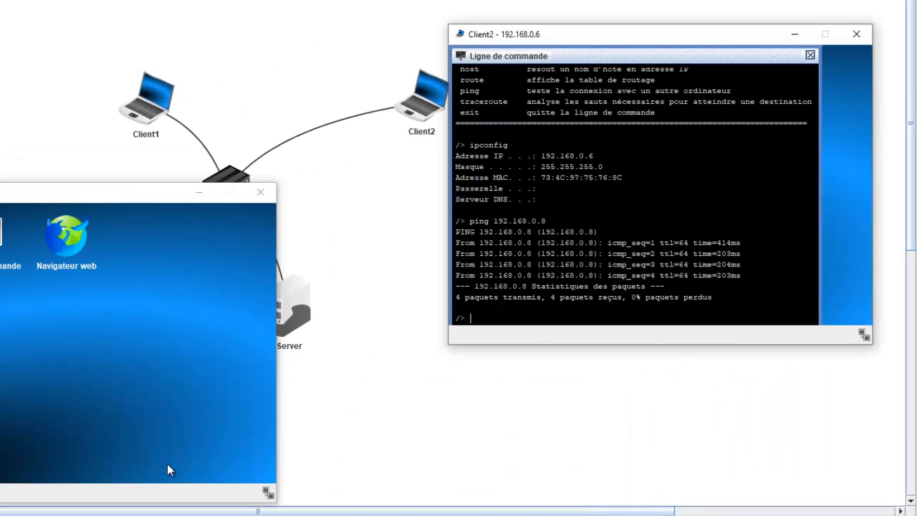
left_click(809, 56)
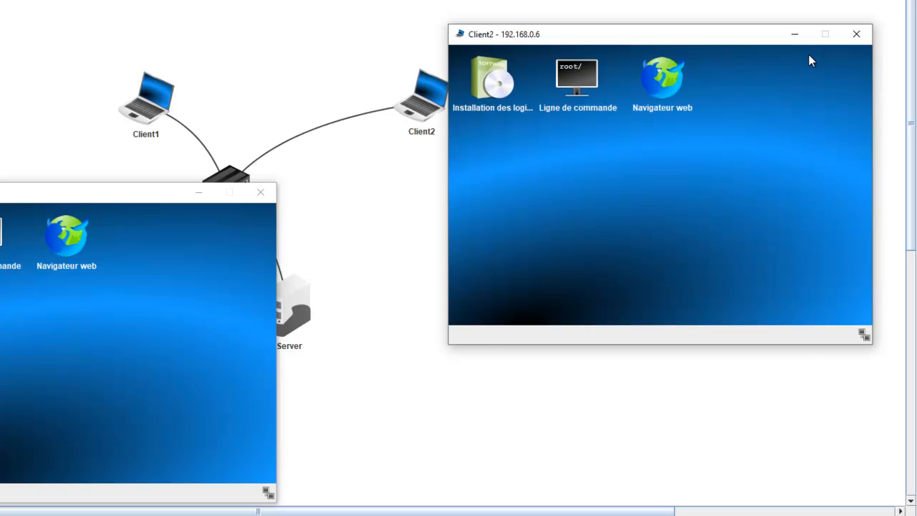
left_click(652, 109)
left_click(579, 77)
type("192.168.0.11")
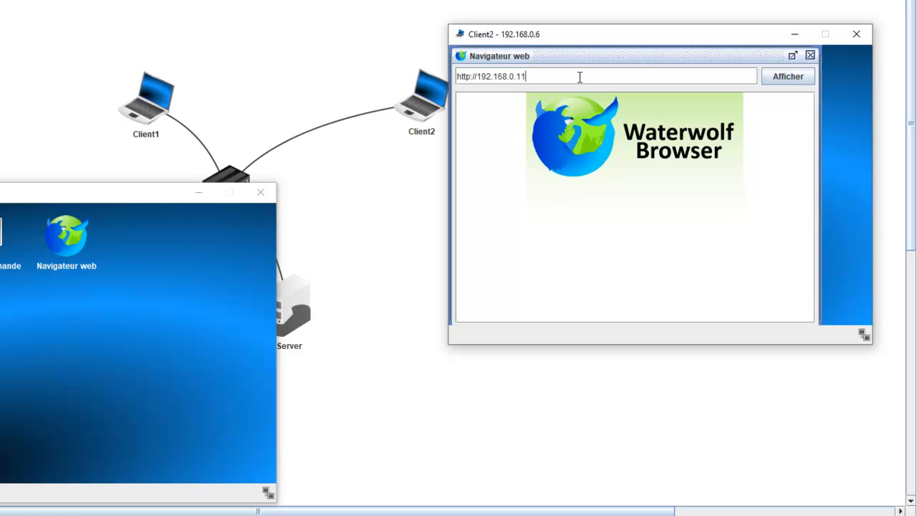
left_click(797, 77)
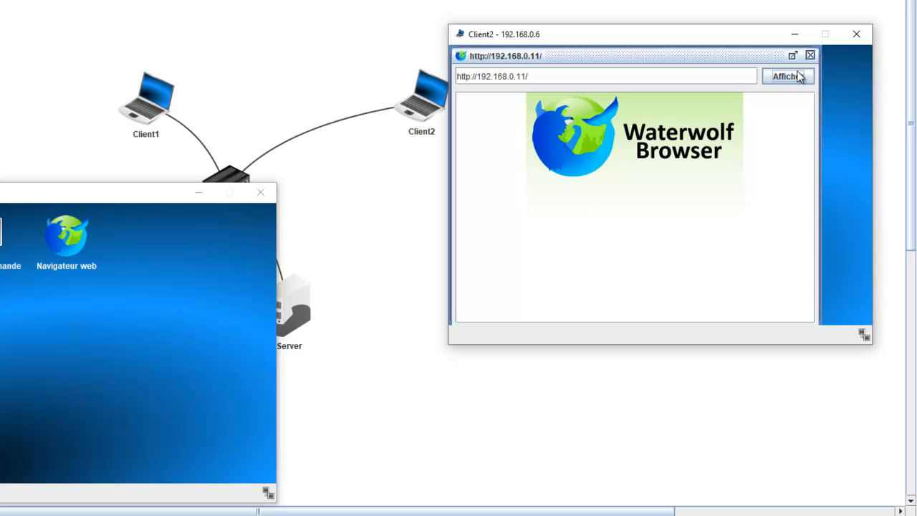
- Close Client2's browser and ping 192.168.0.11 from its command line
left_click(810, 55)
left_click(592, 85)
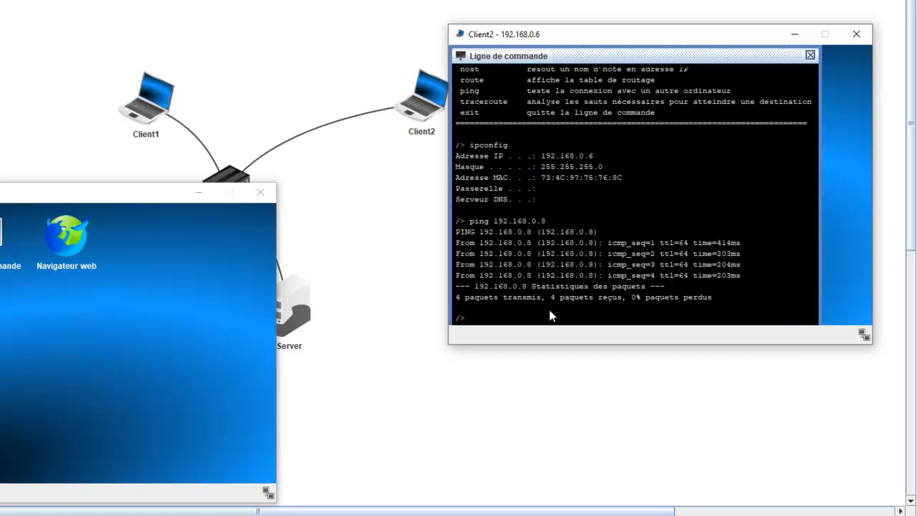
type("ping 192.168.0.11")
key("Return")
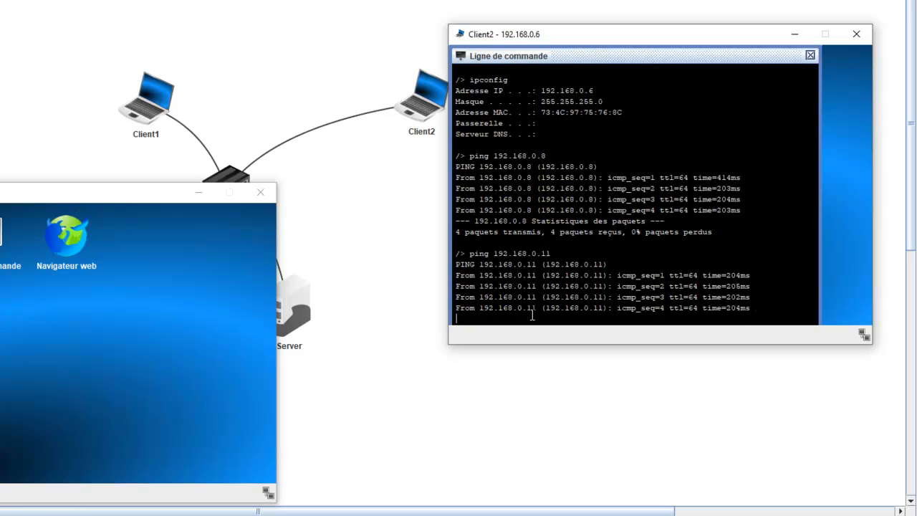
left_click(811, 56)
left_click(676, 78)
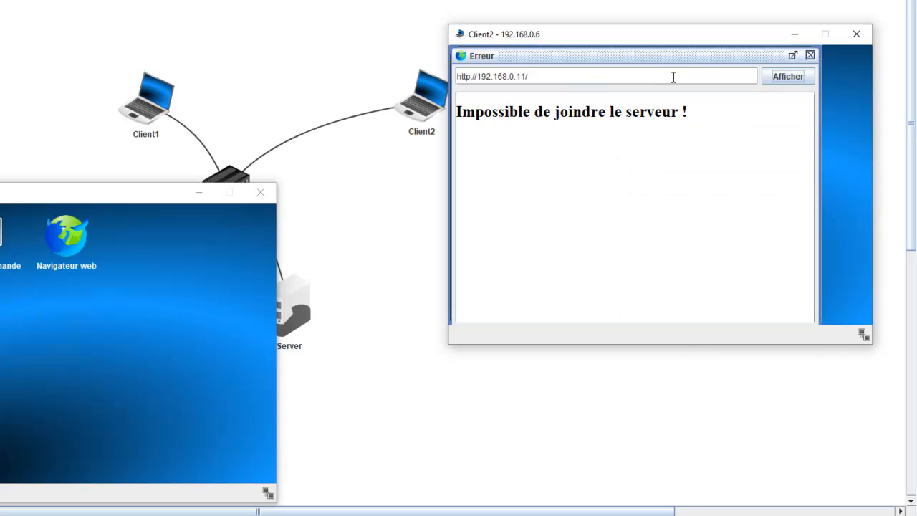
key("Return")
mouse_move(237, 513)
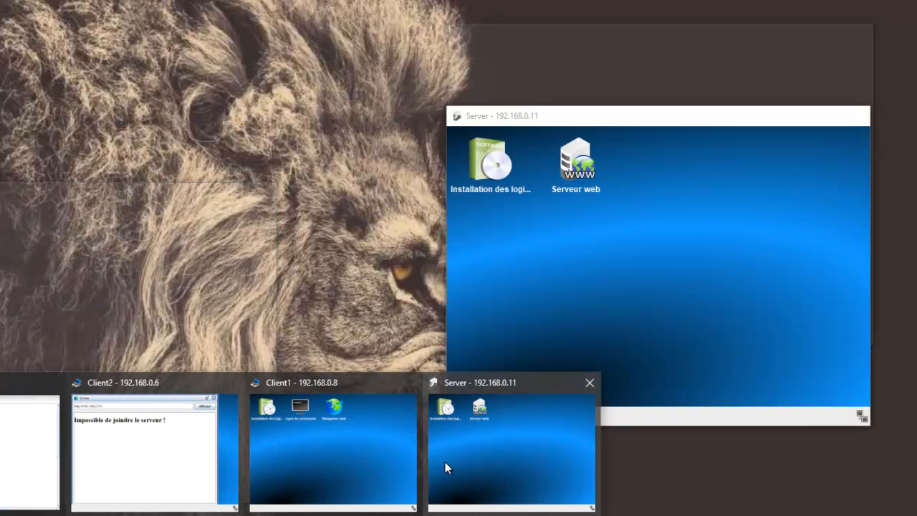
left_click(445, 463)
double_click(577, 198)
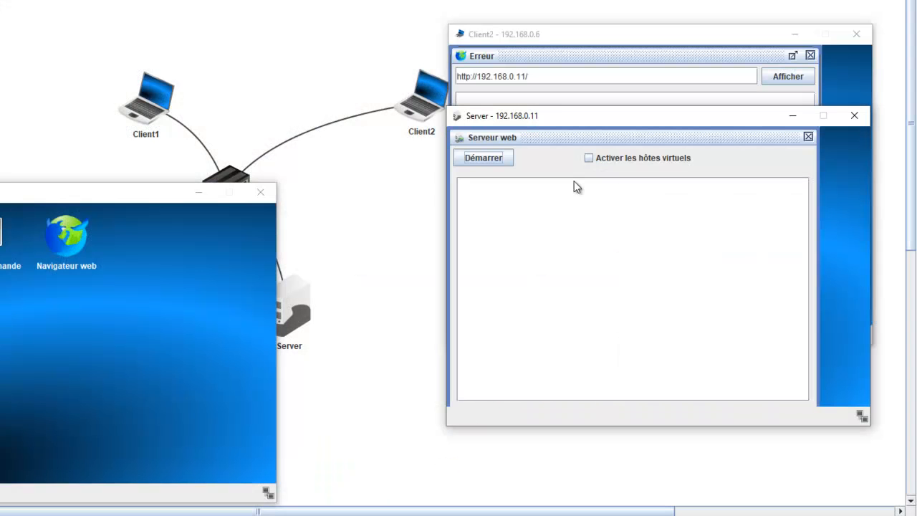
left_click(479, 161)
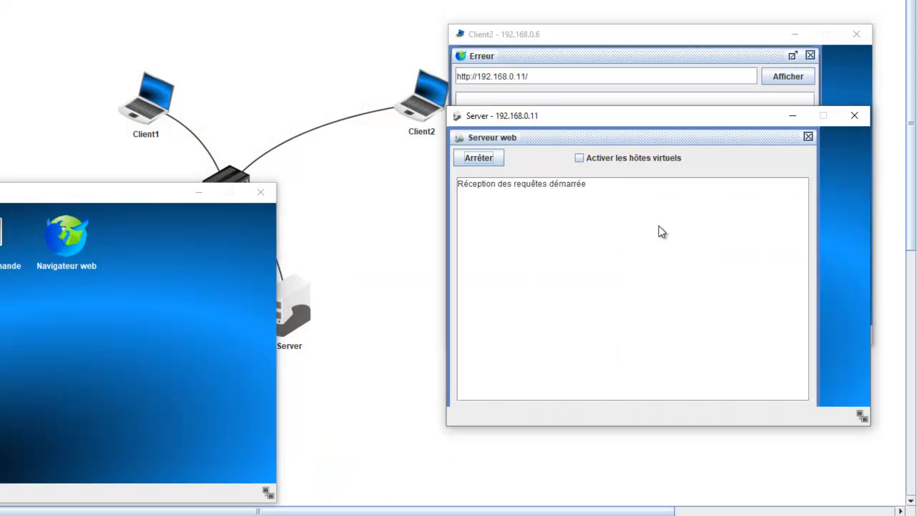
left_click(808, 136)
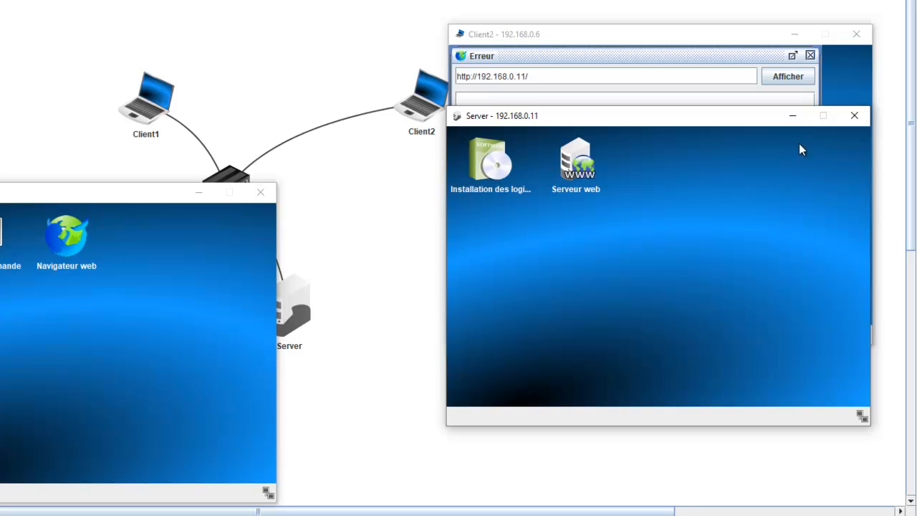
left_click(72, 235)
key("Return")
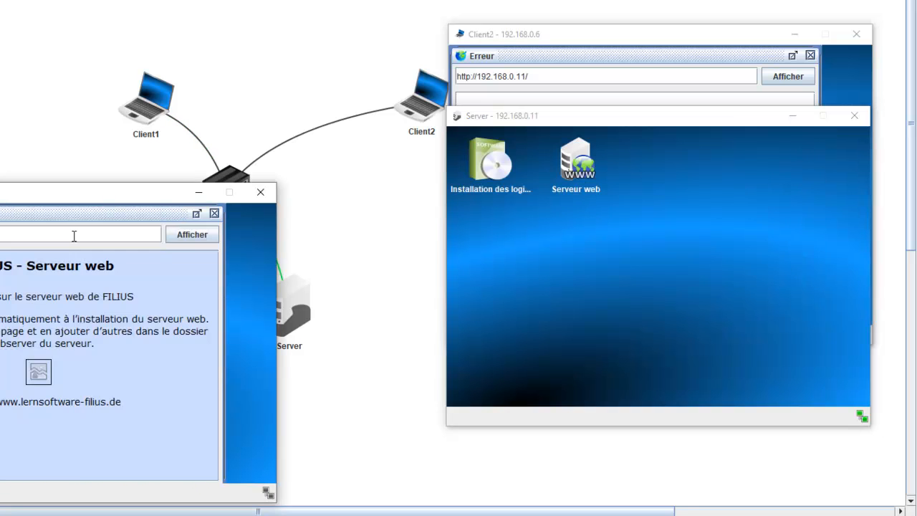
left_click(195, 235)
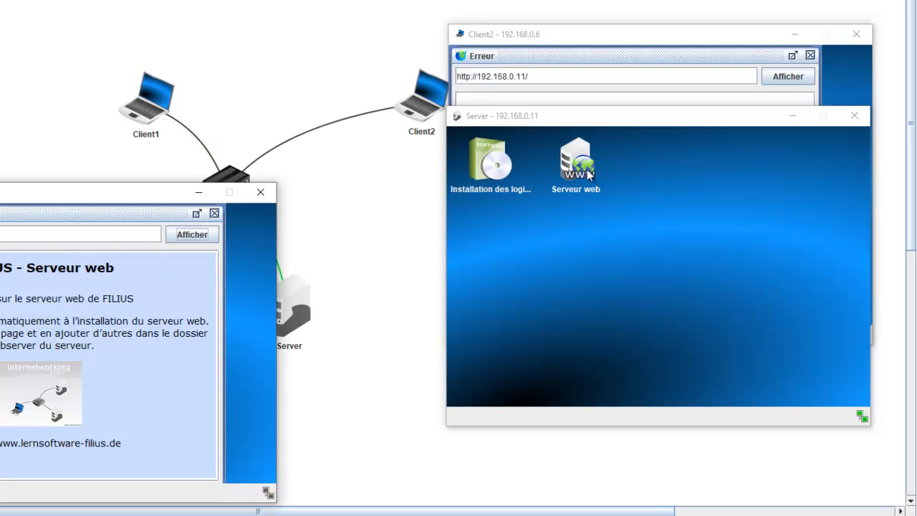
left_click_drag(660, 123, 676, 272)
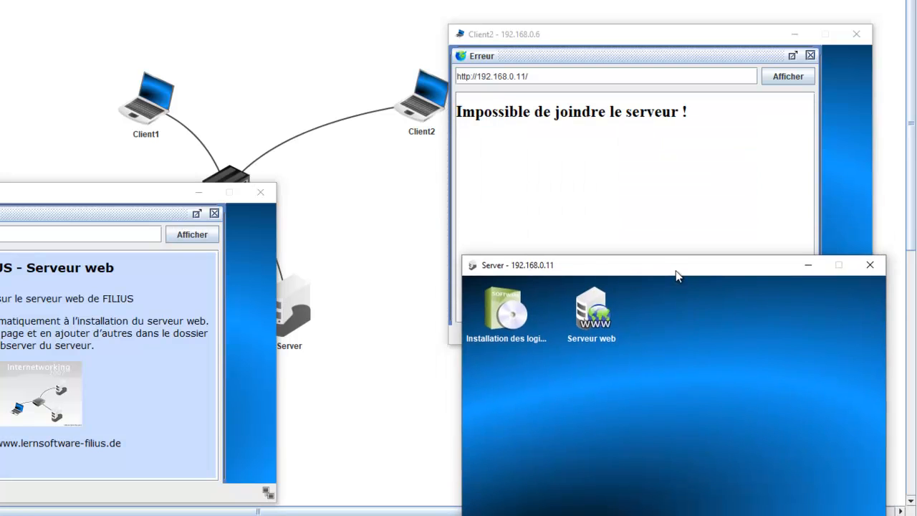
left_click(797, 79)
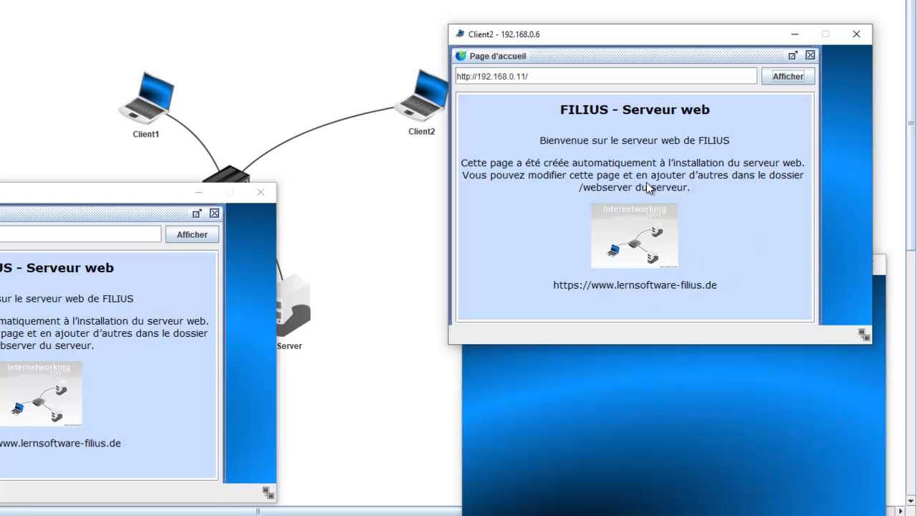
- Display the Server's data exchanges and compare them with Client2's list
right_click(294, 302)
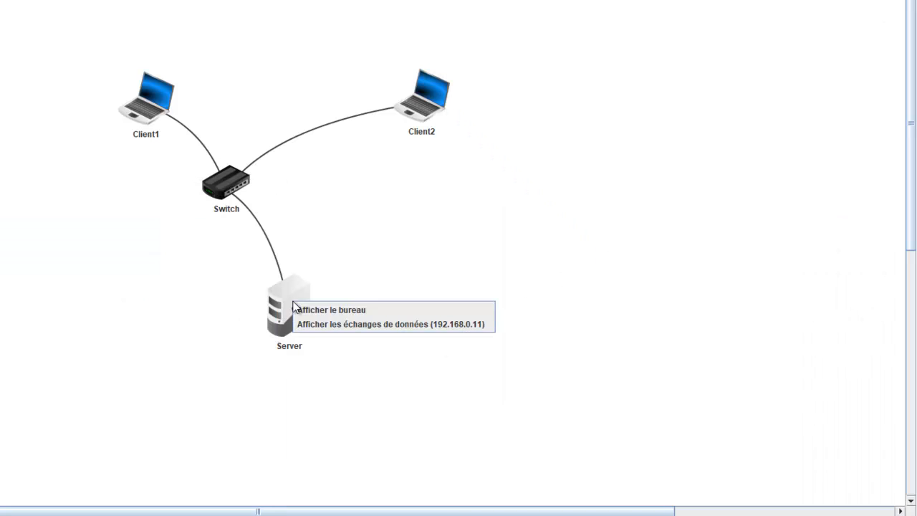
left_click(349, 325)
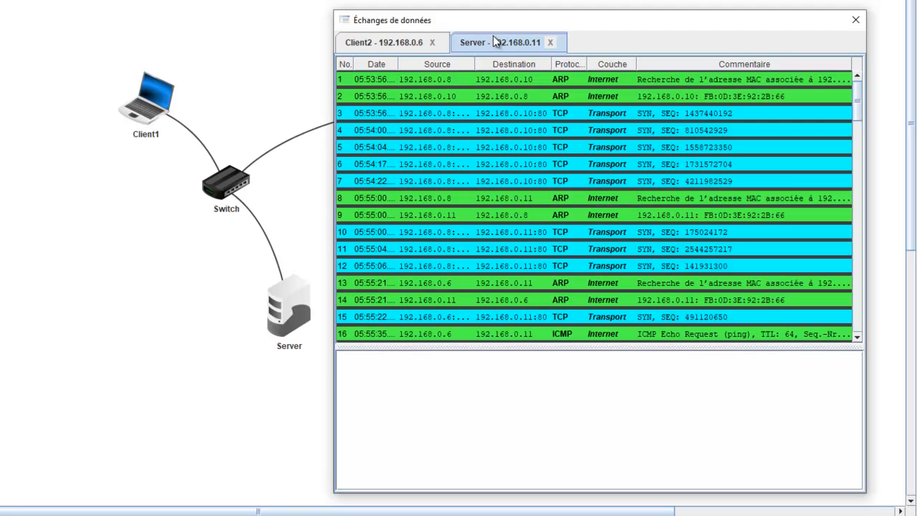
left_click(398, 50)
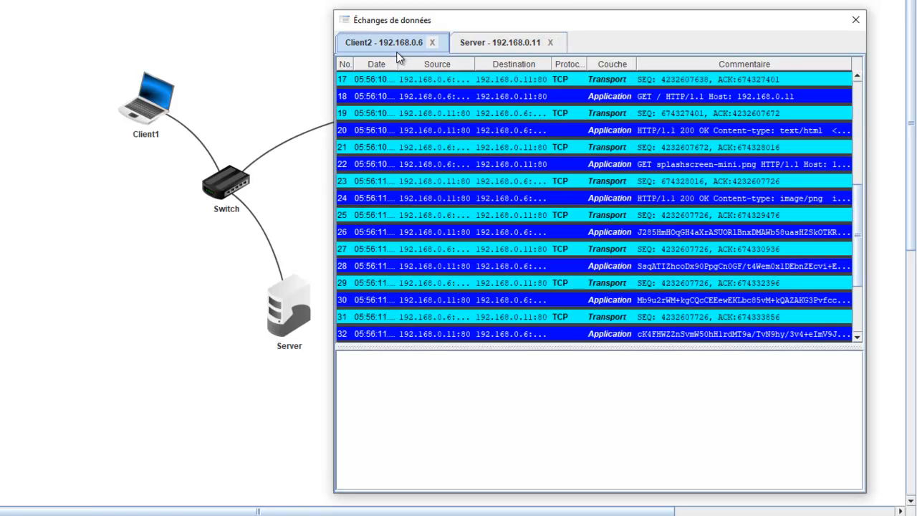
left_click(496, 40)
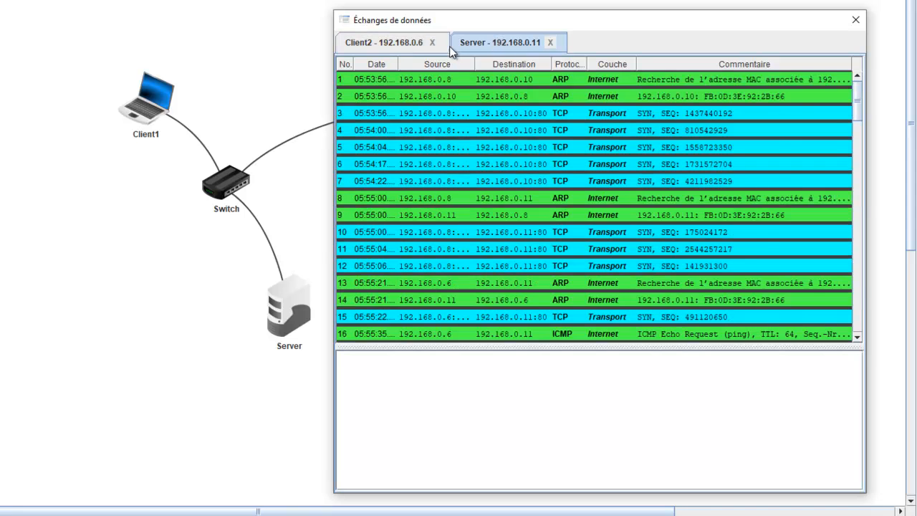
- Examine Client2's data exchanges from the first ARP entries through the TCP and HTTP traffic to the end
left_click(412, 47)
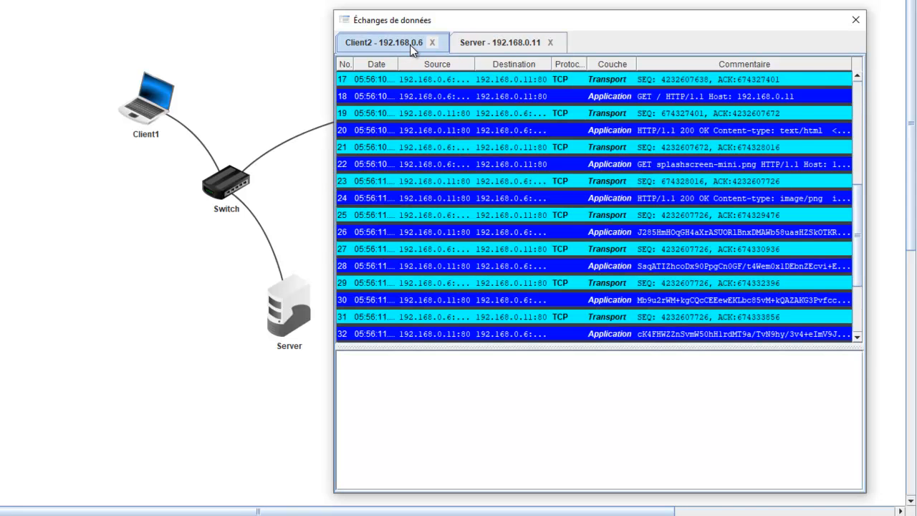
left_click(859, 106)
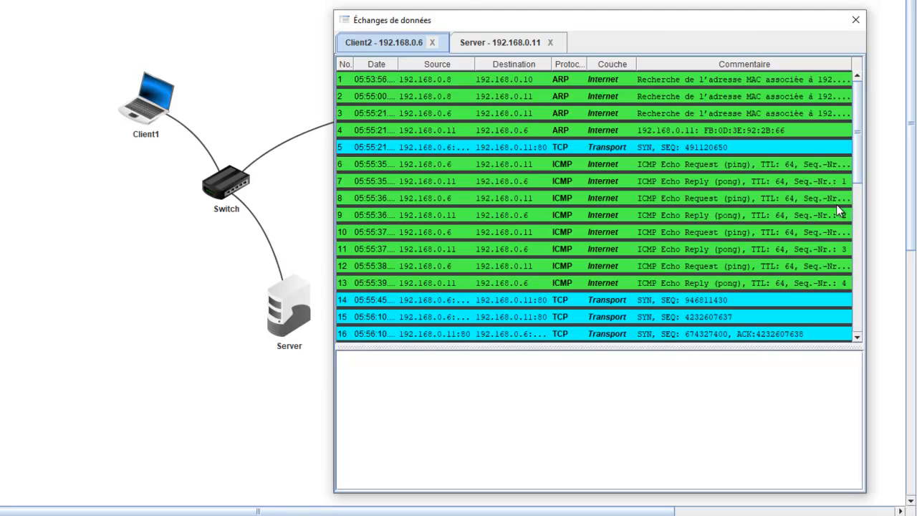
left_click_drag(856, 165, 863, 243)
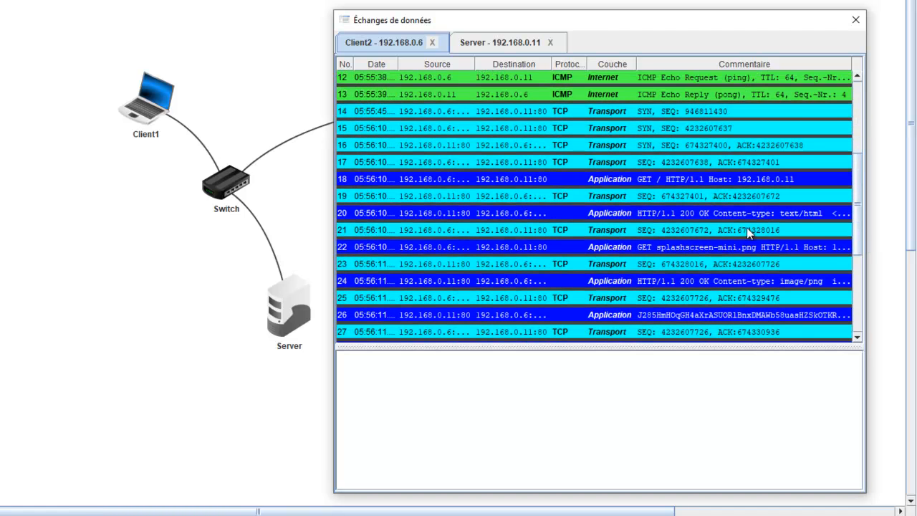
left_click_drag(857, 169, 859, 224)
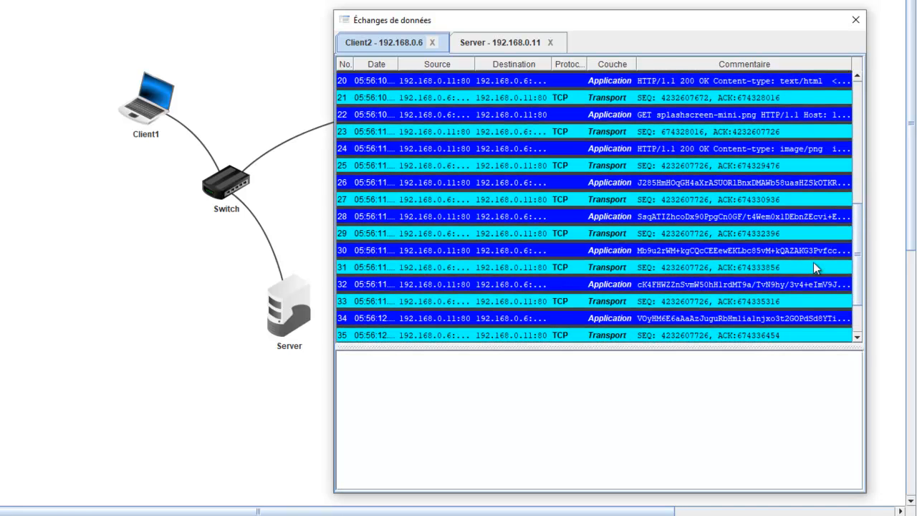
left_click_drag(855, 245, 860, 285)
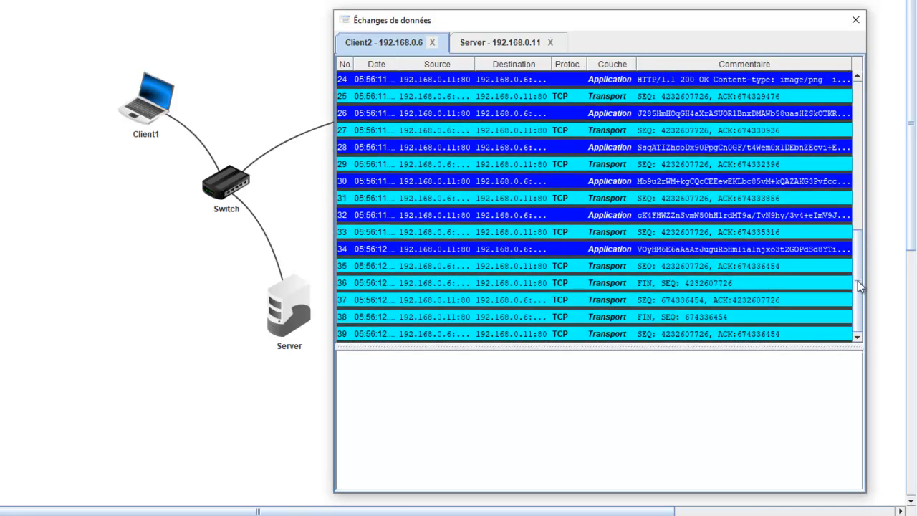